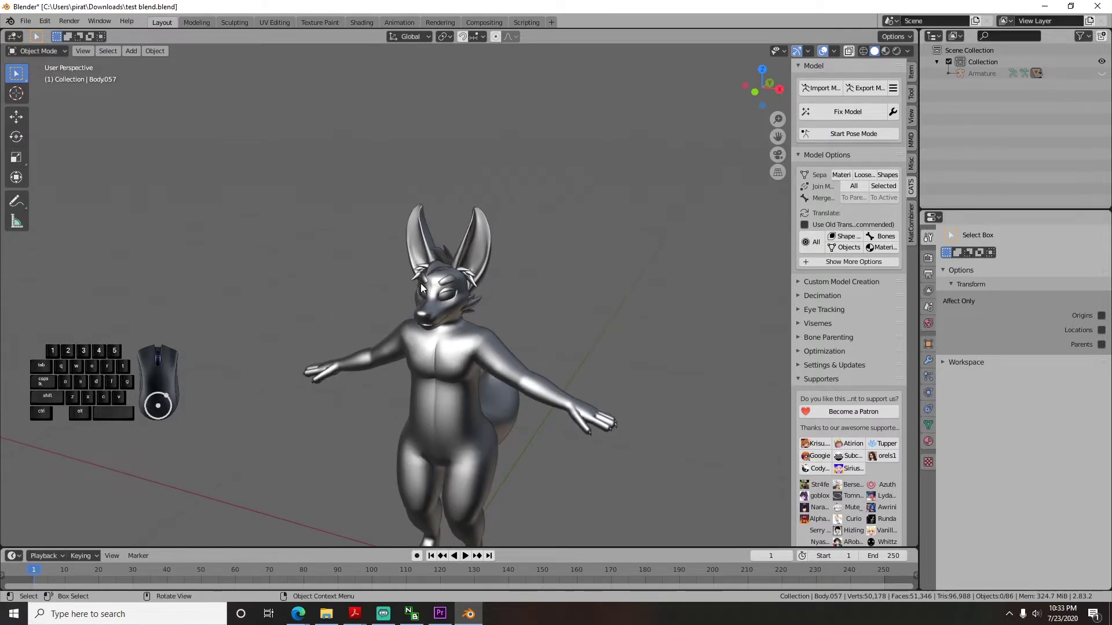
Display the body mesh's complete UV layout in the UV Editing workspace and examine its islands
click(448, 313)
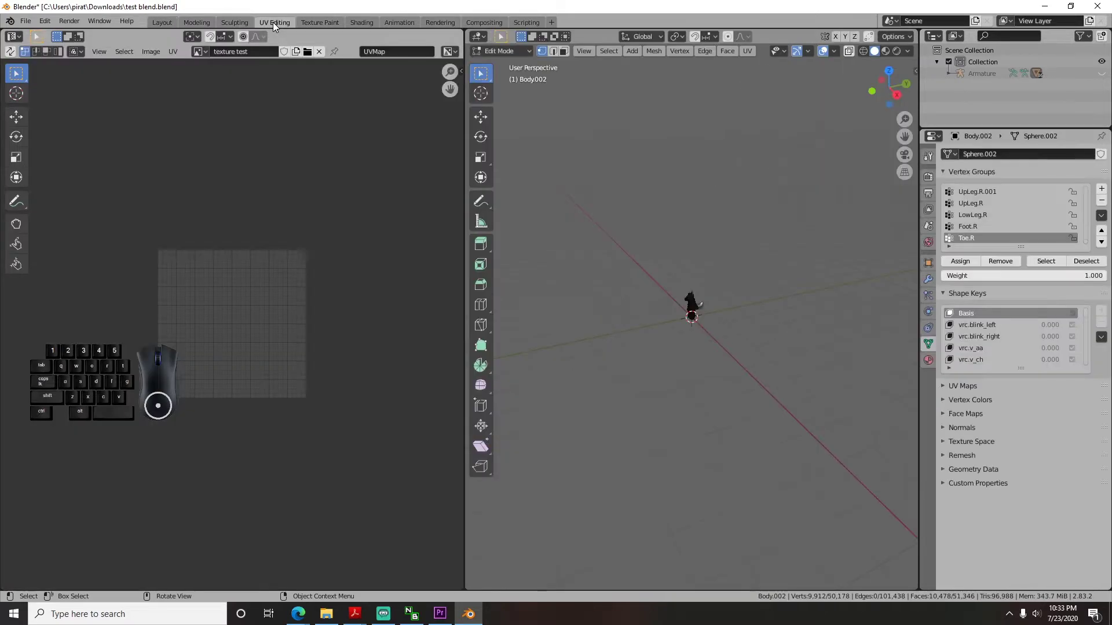
click(273, 22)
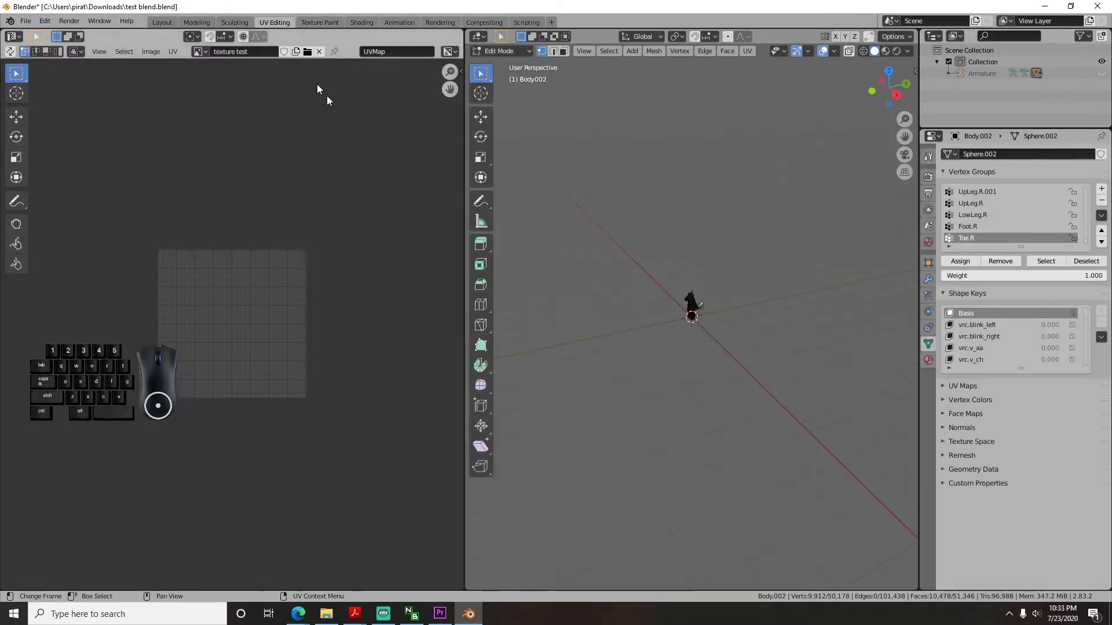
scroll(704, 296, up, 5)
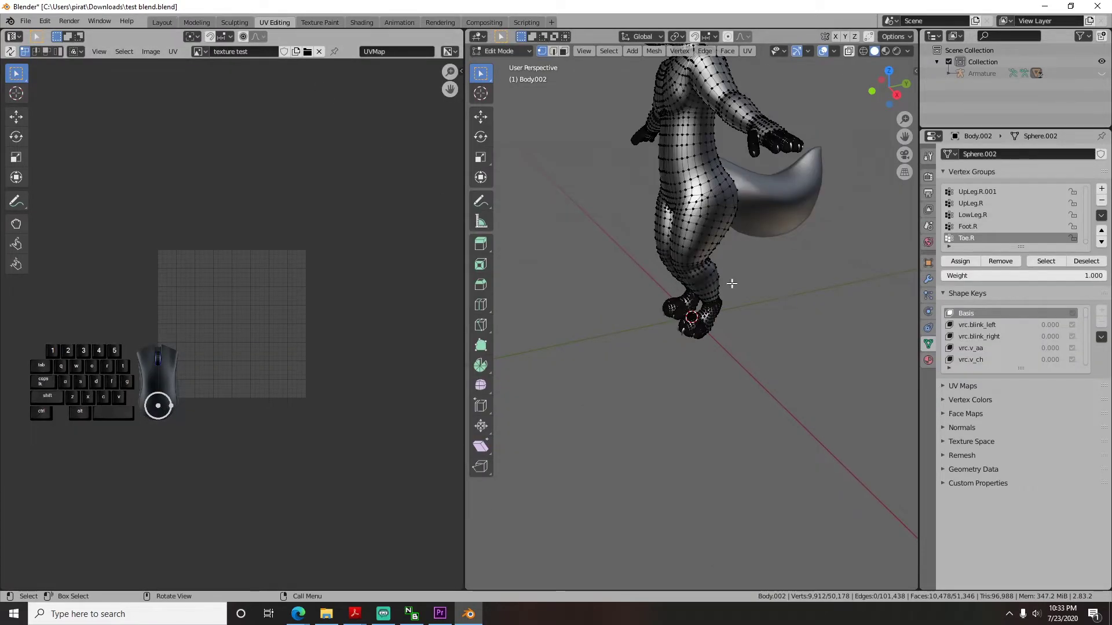
key(a)
scroll(137, 325, up, 6)
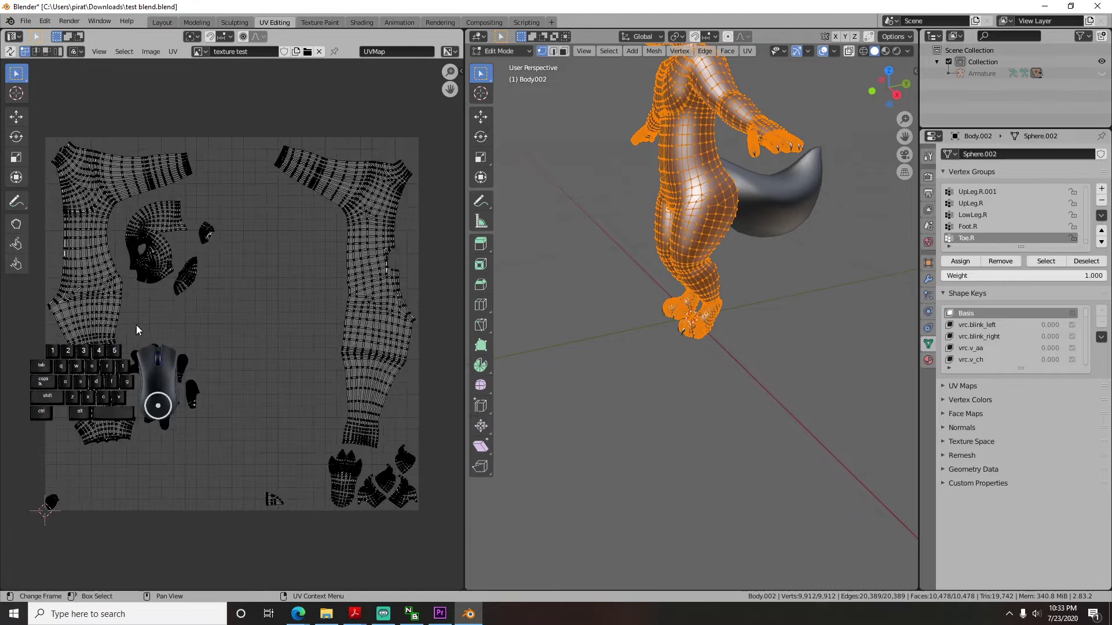
shift+middle_drag(224, 315, 162, 338)
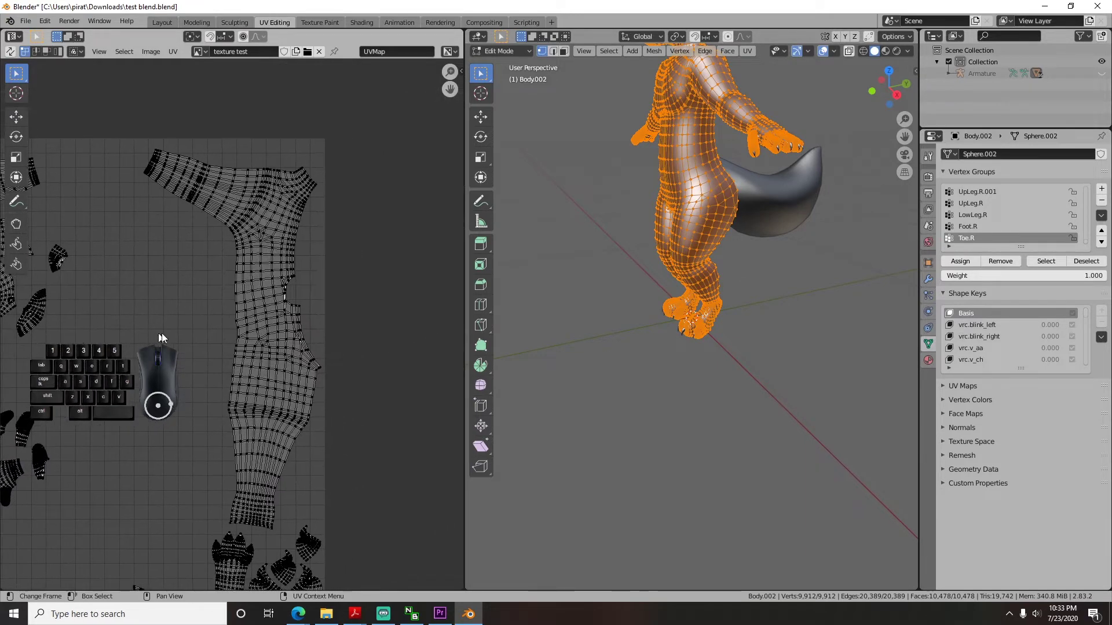
scroll(273, 336, down, 3)
scroll(273, 336, up, 3)
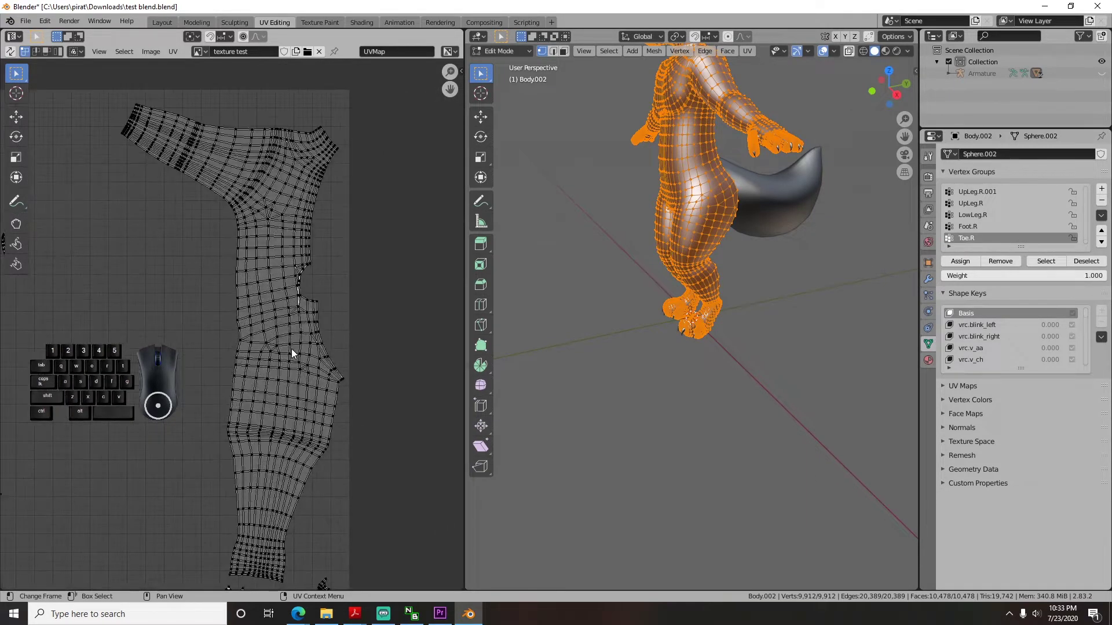
click(621, 242)
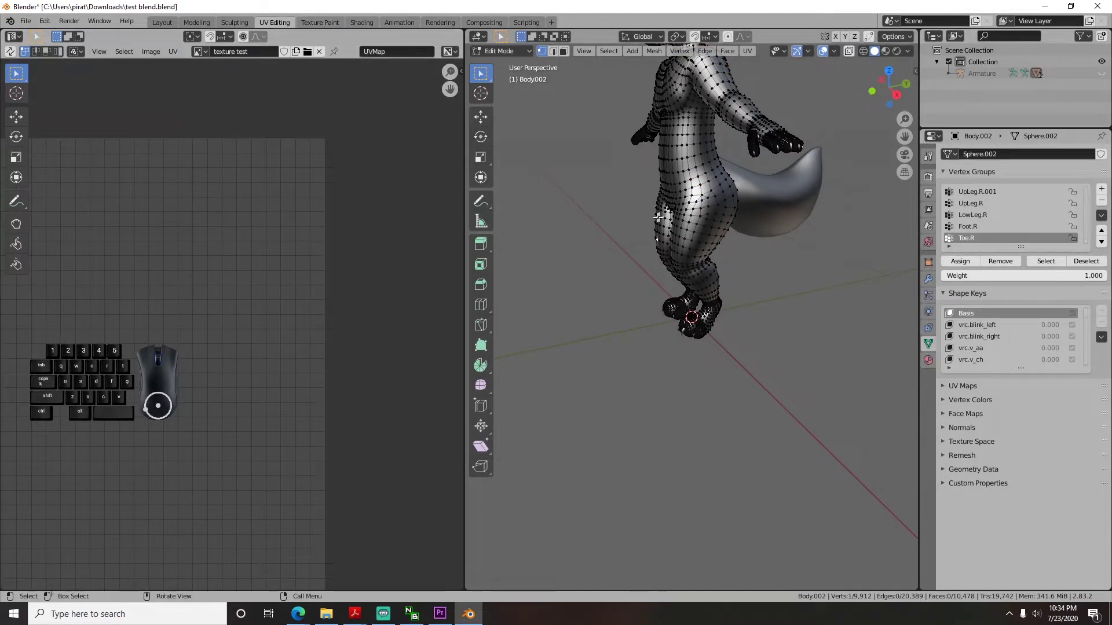
middle_drag(658, 218, 656, 220)
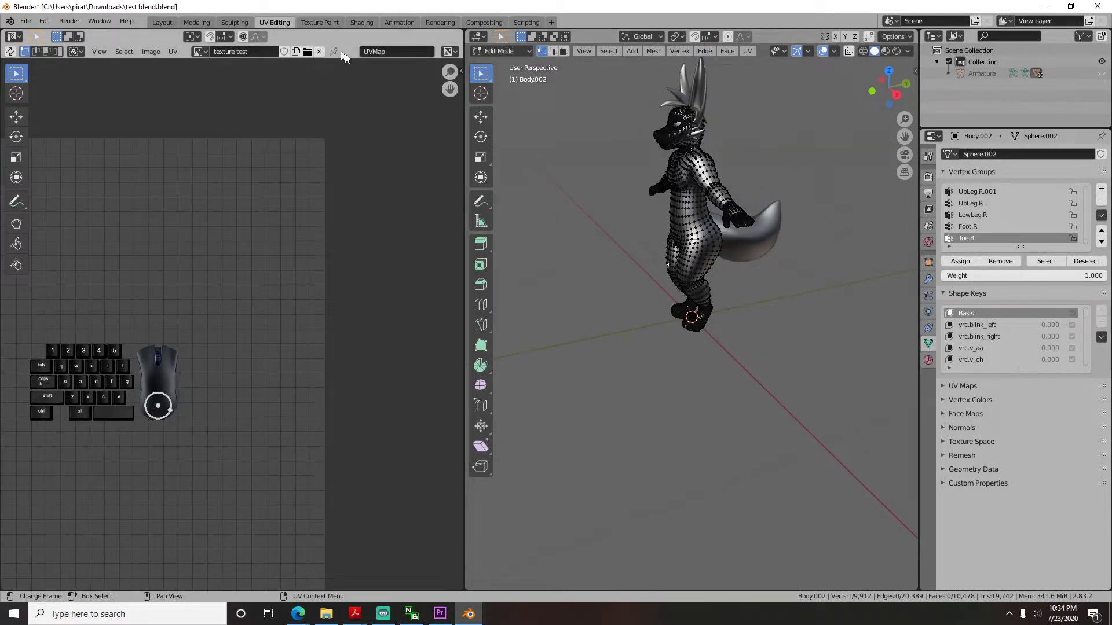
Create a new blank 1024 × 1024 px image named "texture test" in the Texture Paint workspace
click(322, 22)
click(208, 52)
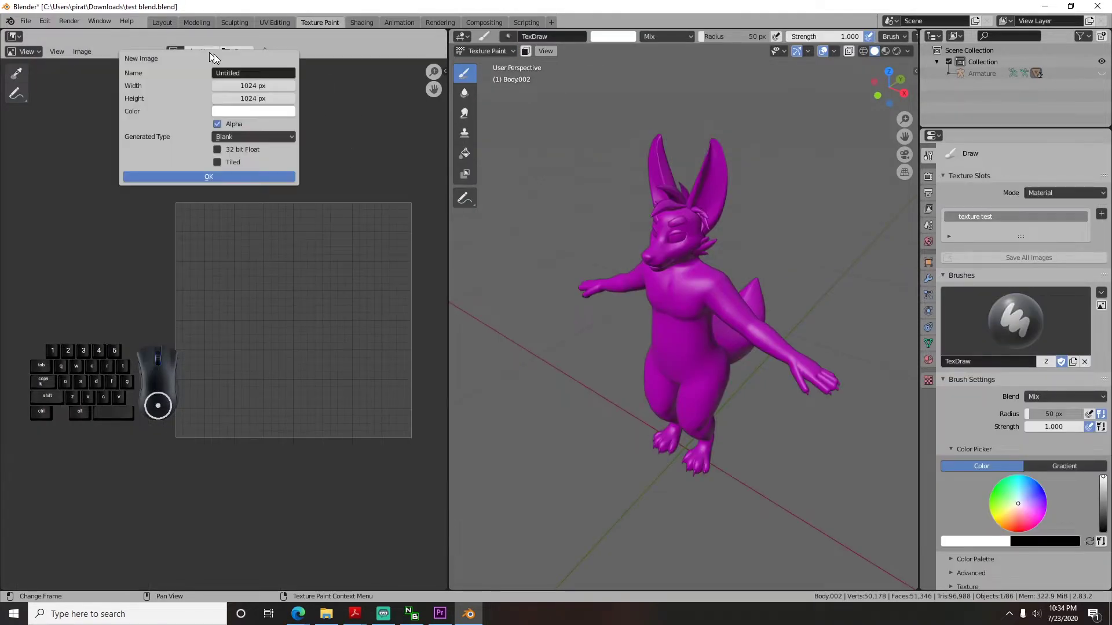
click(265, 73)
text(texture test)
key(Return)
click(244, 176)
scroll(289, 340, down, 3)
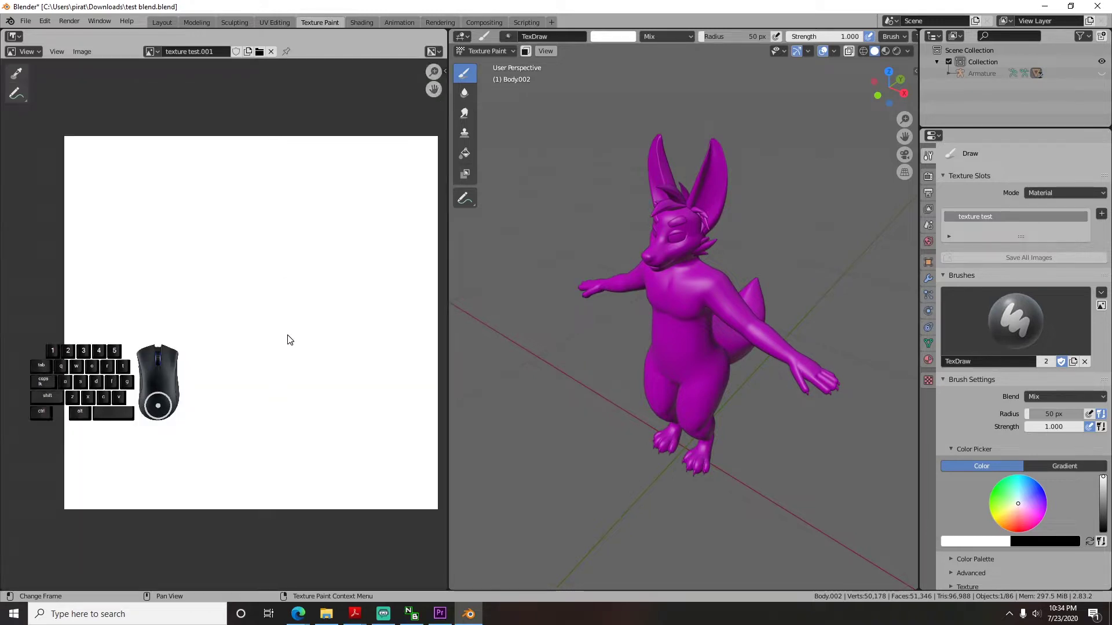
scroll(382, 385, down, 1)
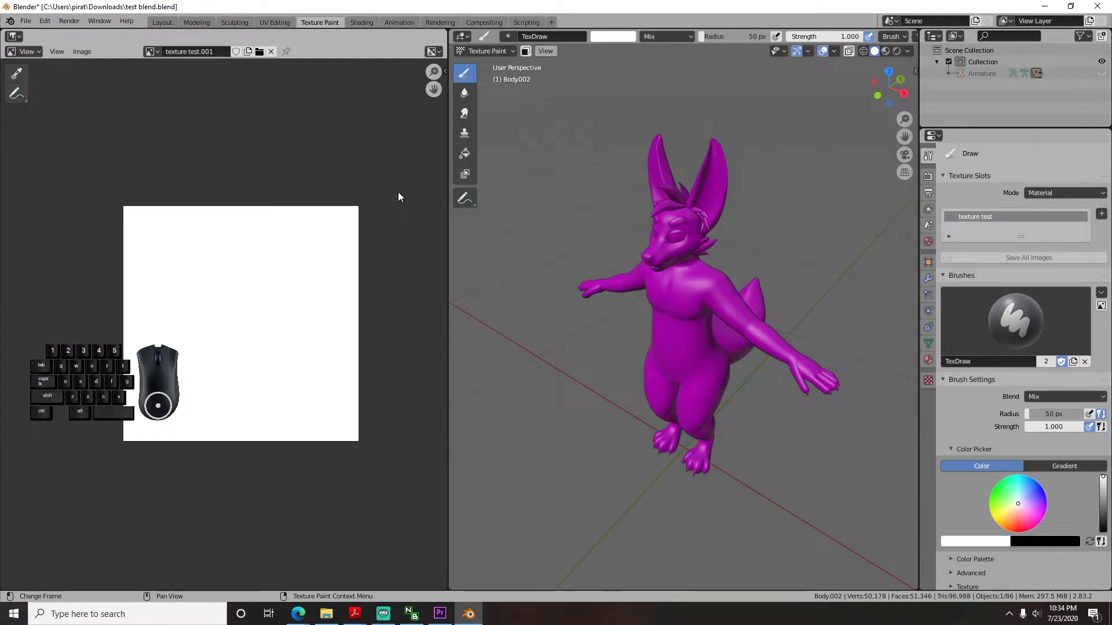
Save the blend file, and save the new image as texture test.001.png in the Downloads folder
key(ctrl+s)
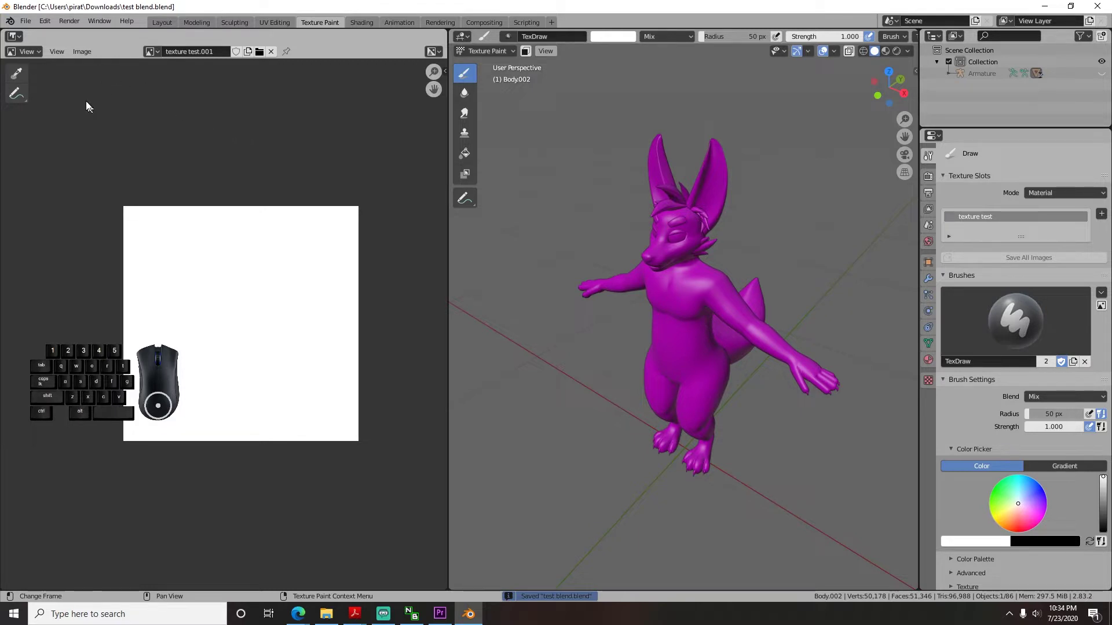
click(87, 52)
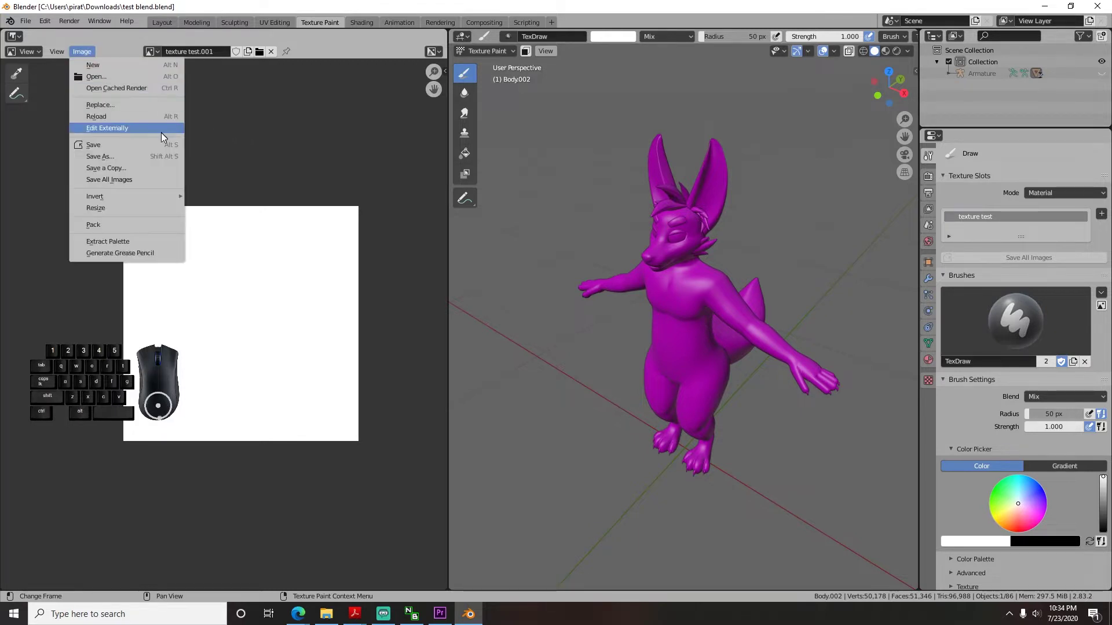
click(155, 147)
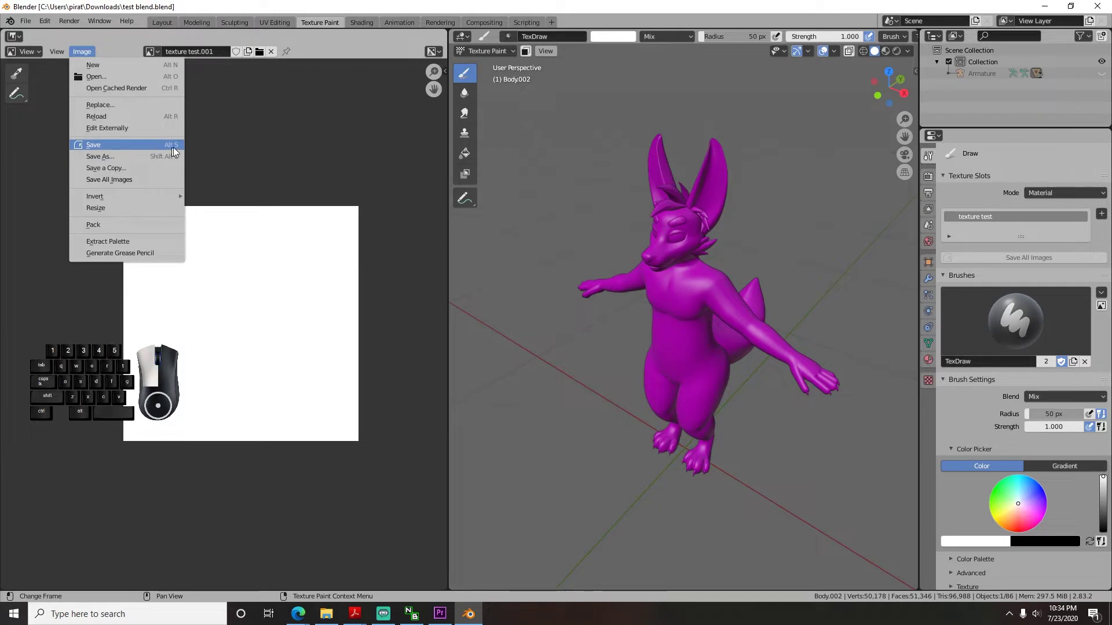
click(168, 144)
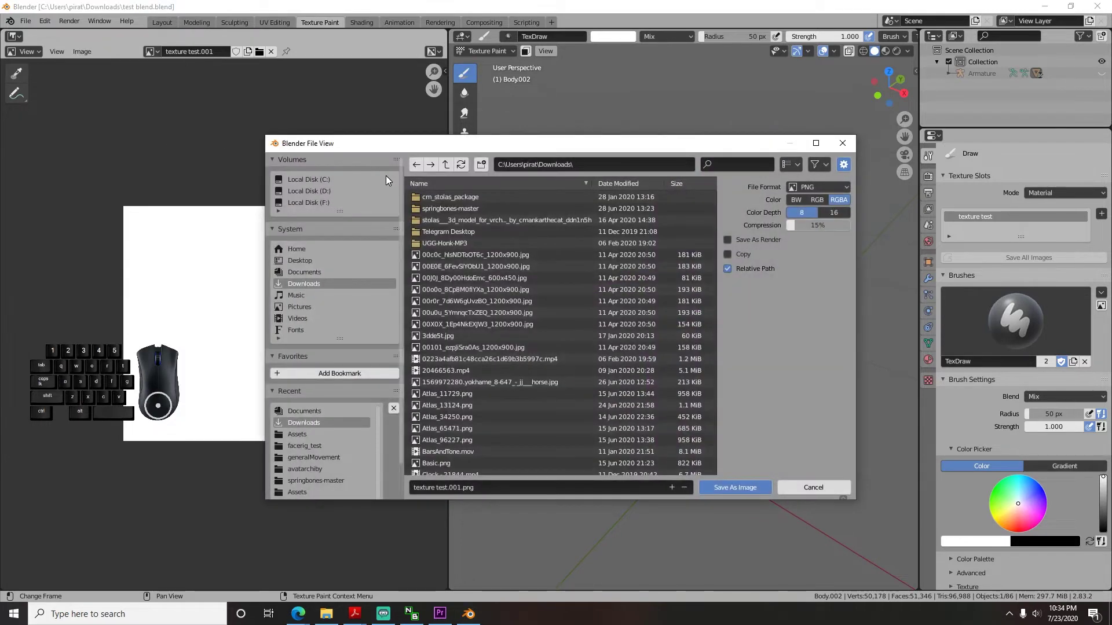
click(728, 487)
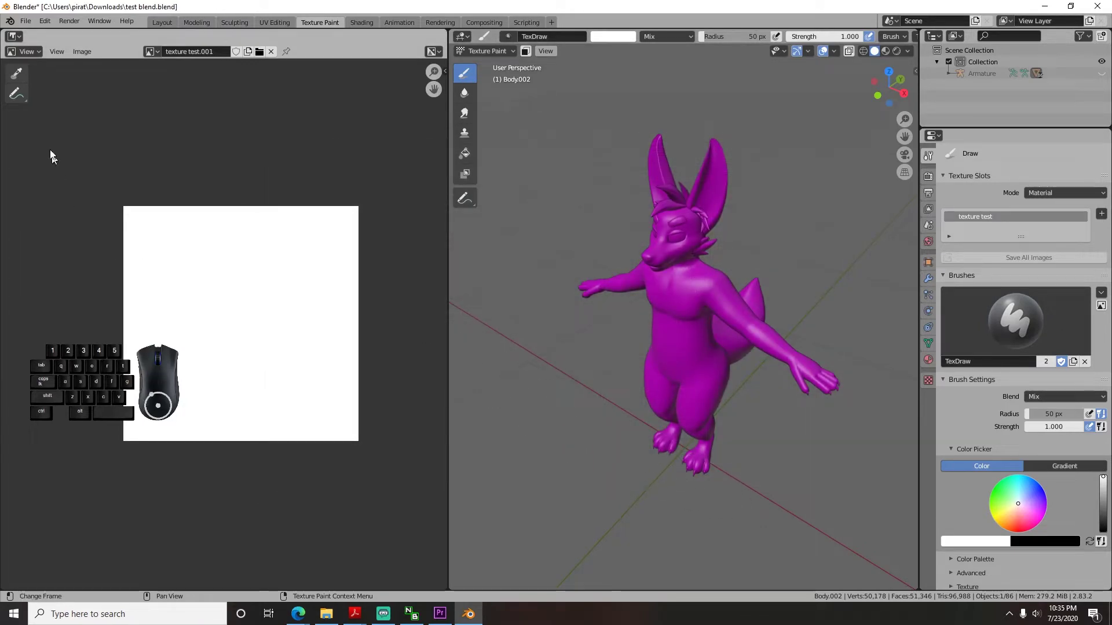
Set the brush colour to bright magenta and try to paint on the blank image
click(1038, 525)
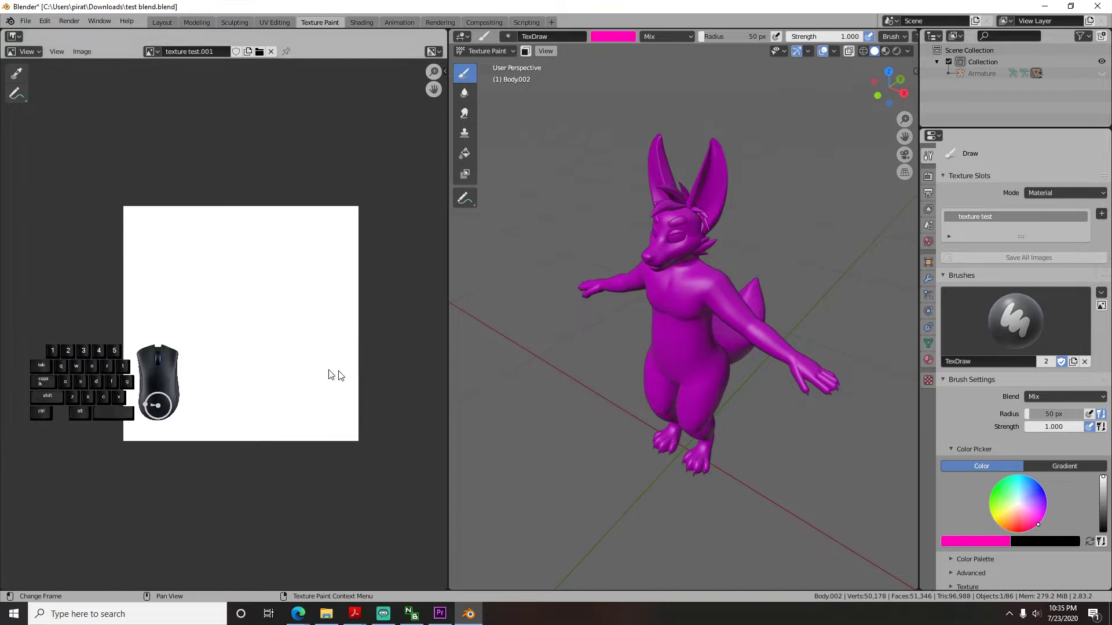
click(183, 308)
drag(226, 330, 245, 367)
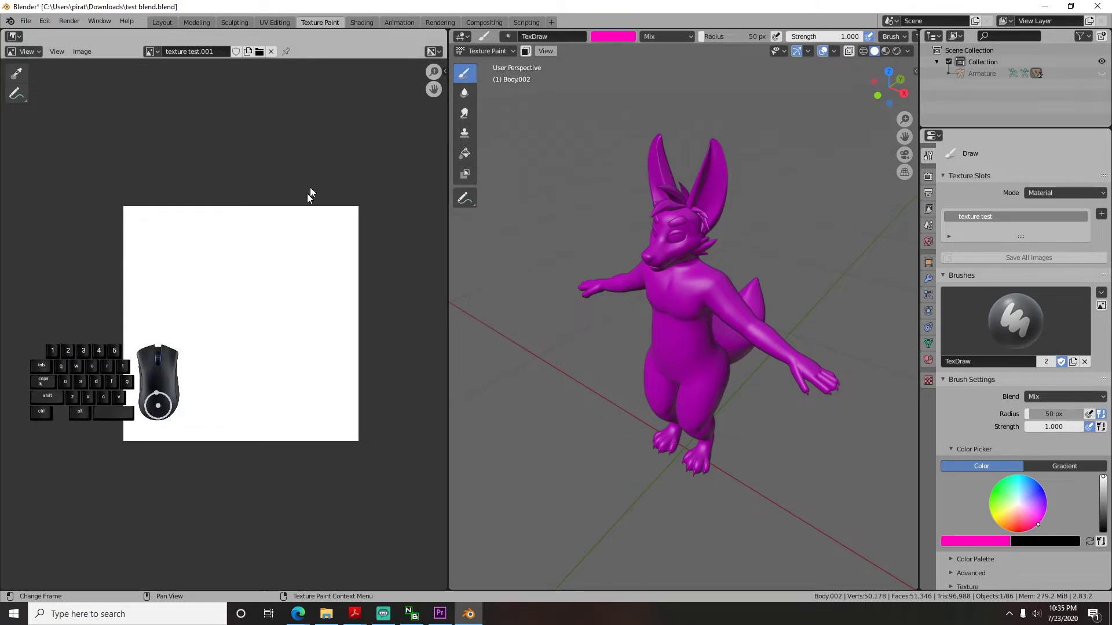
Select the entire body mesh in the UV Editing workspace along with all of its UV islands
click(284, 23)
scroll(686, 181, up, 4)
middle_drag(687, 181, 738, 188)
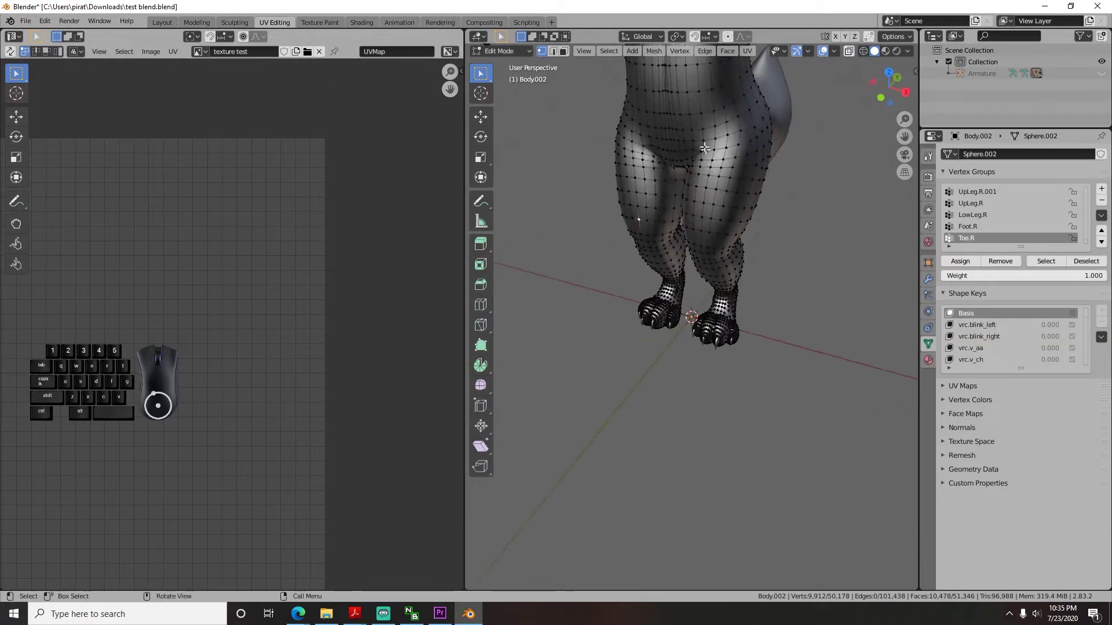
shift+middle_drag(698, 127, 674, 261)
scroll(675, 261, down, 3)
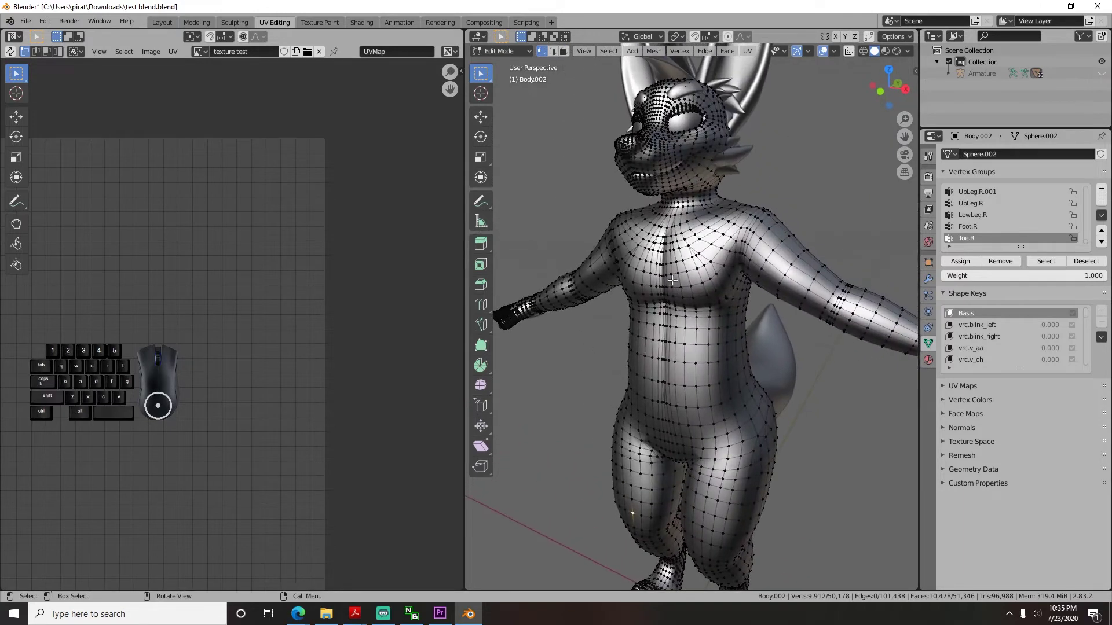
scroll(673, 282, down, 3)
scroll(734, 340, up, 2)
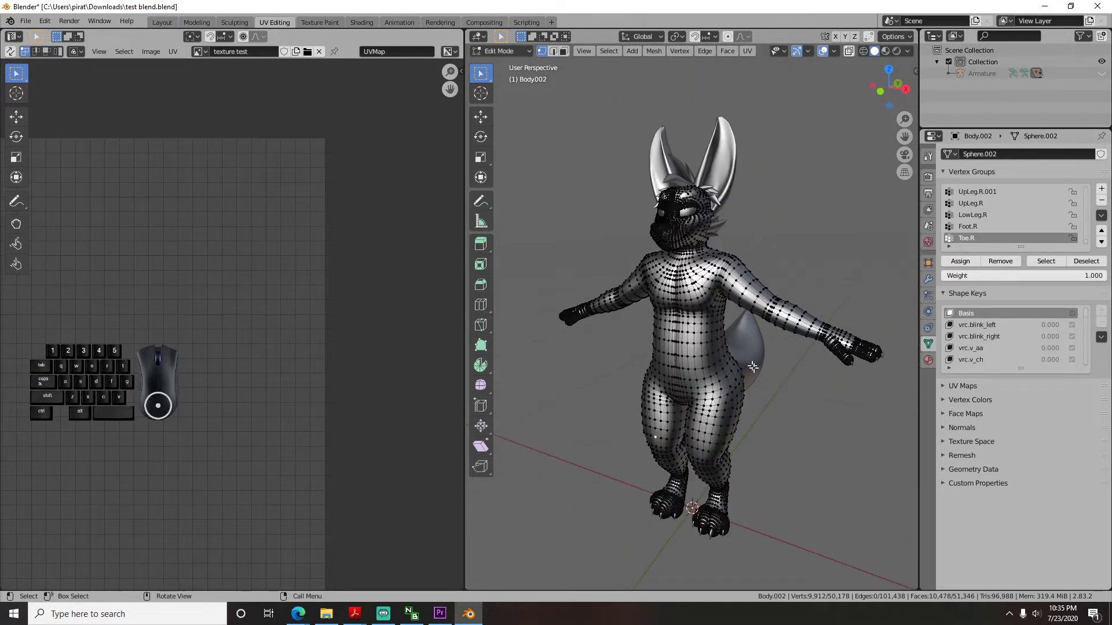
key(a)
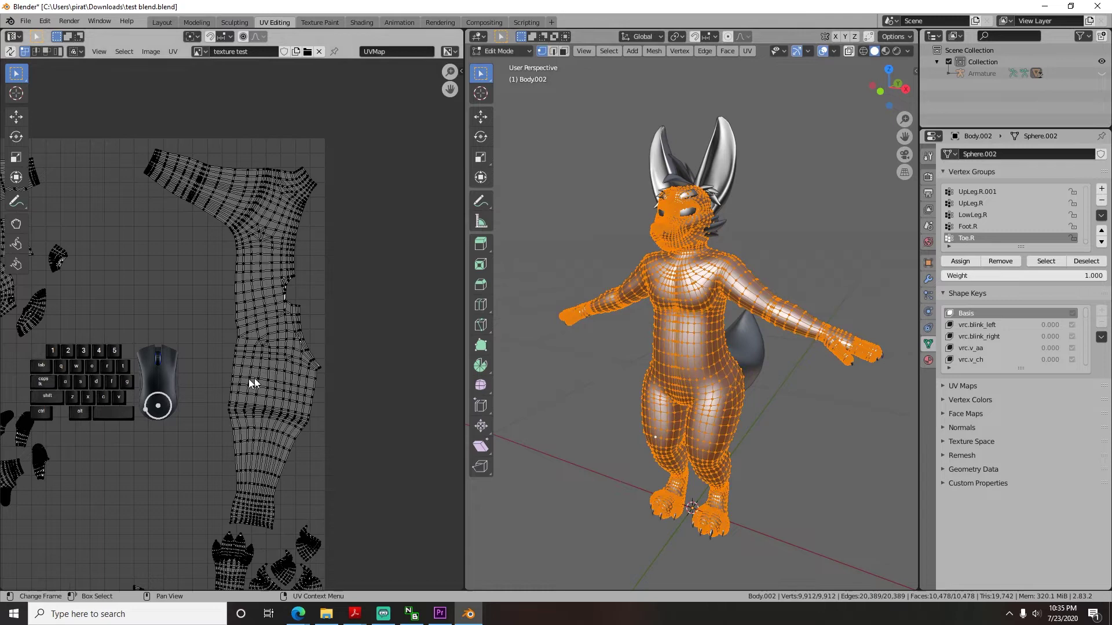
scroll(248, 380, down, 3)
scroll(133, 365, up, 2)
shift+middle_drag(131, 364, 239, 329)
key(a)
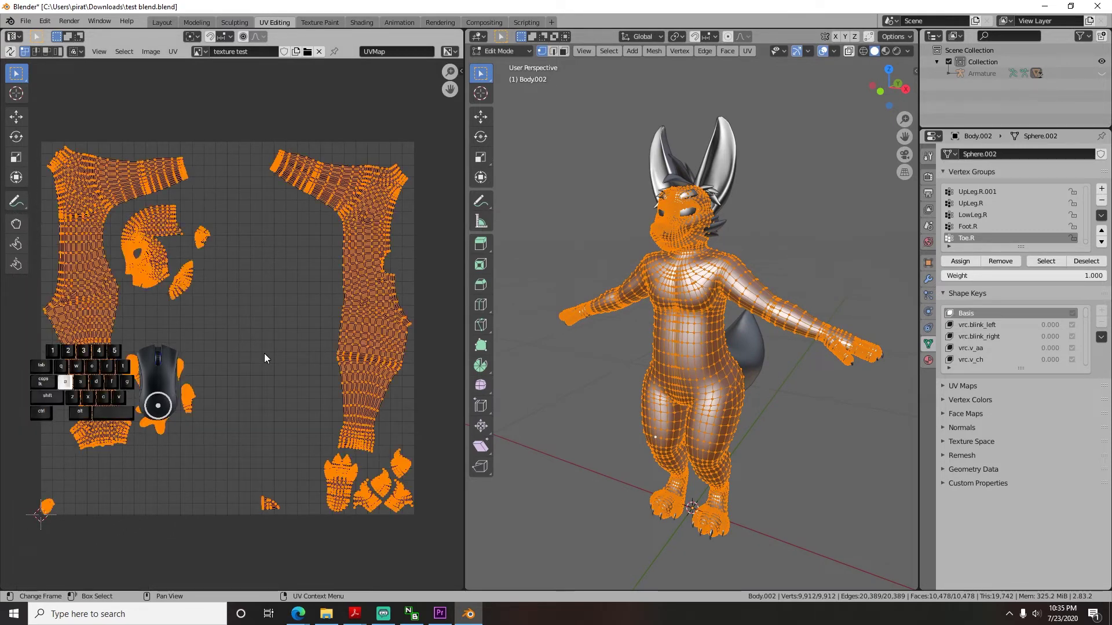
scroll(224, 362, down, 1)
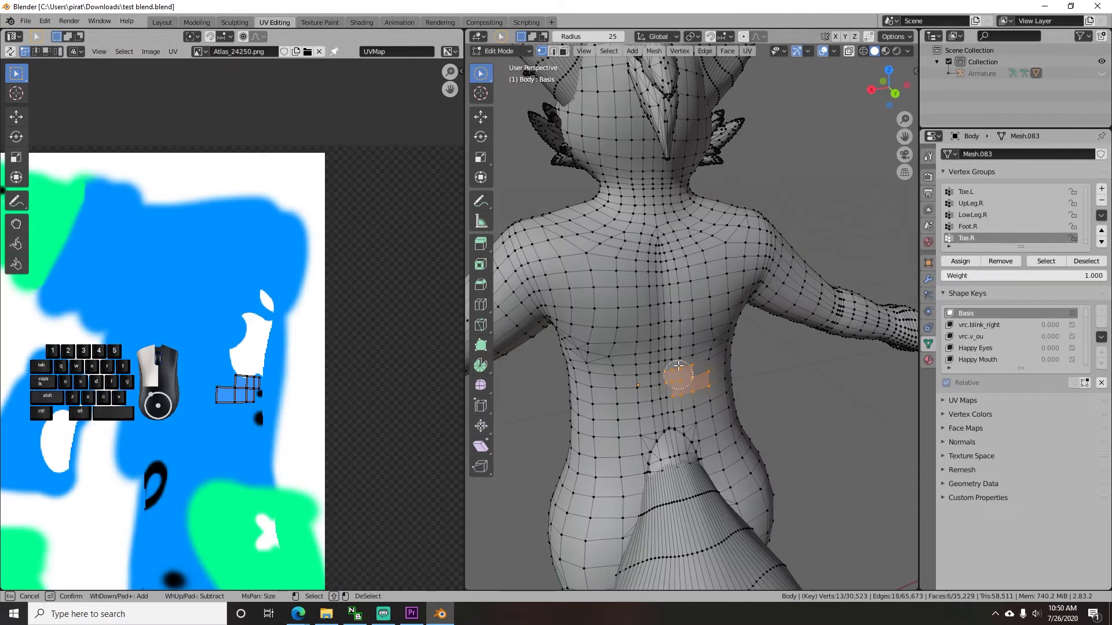
Circle-select the block of vertices covering one side of the upper back, beside the spine above the tail
mouse_move(678, 366)
mouse_down()
mouse_move(671, 263)
mouse_move(692, 313)
mouse_move(698, 255)
mouse_move(715, 370)
mouse_move(713, 253)
mouse_up()
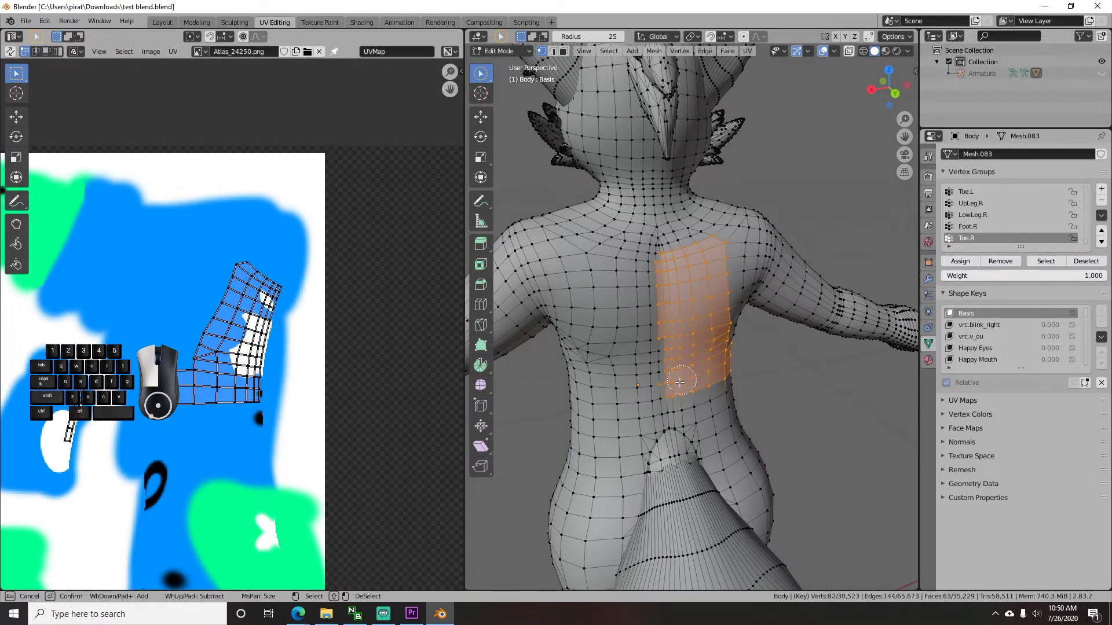
drag(709, 264, 716, 337)
key(Escape)
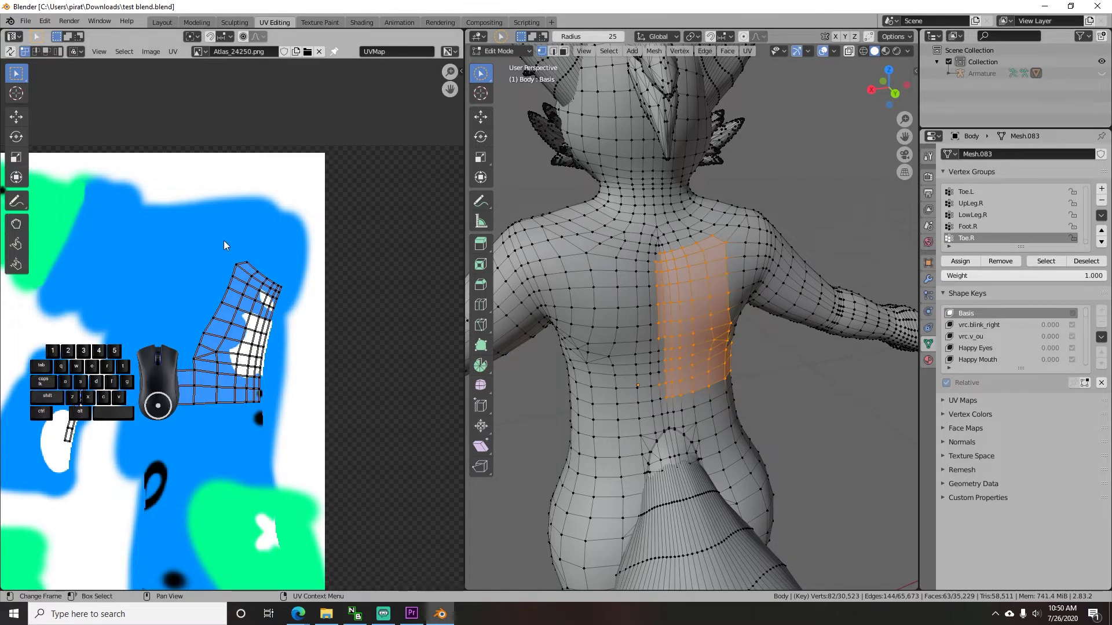
Select the back patch's UVs over the texture atlas and shift them slightly with the Move tool
click(224, 241)
key(a)
click(150, 325)
drag(134, 223, 282, 427)
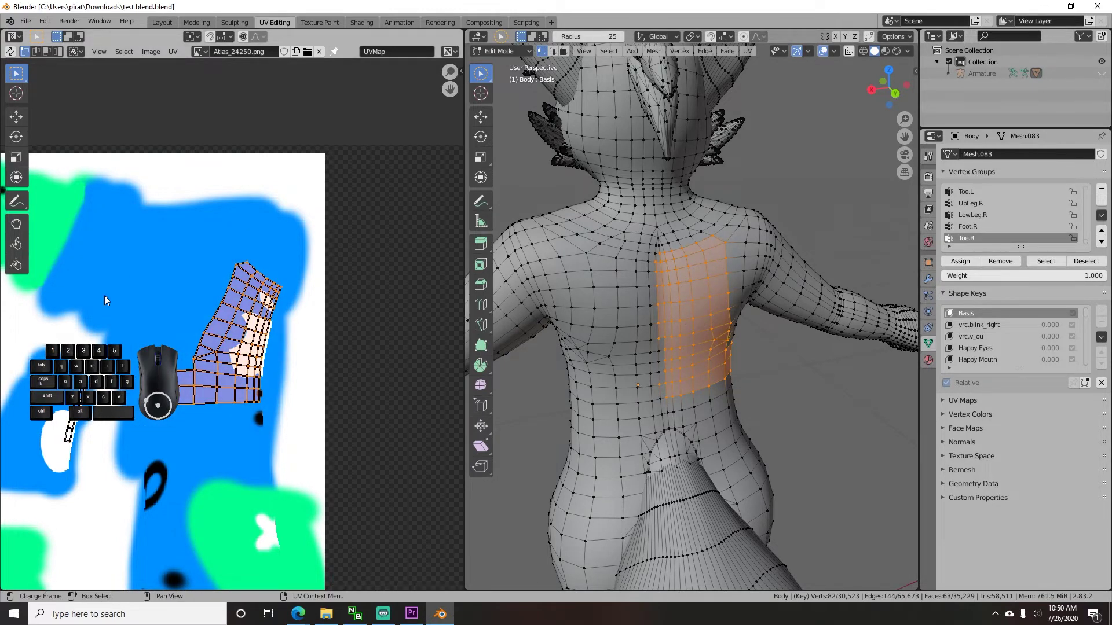
click(17, 118)
drag(273, 335, 277, 343)
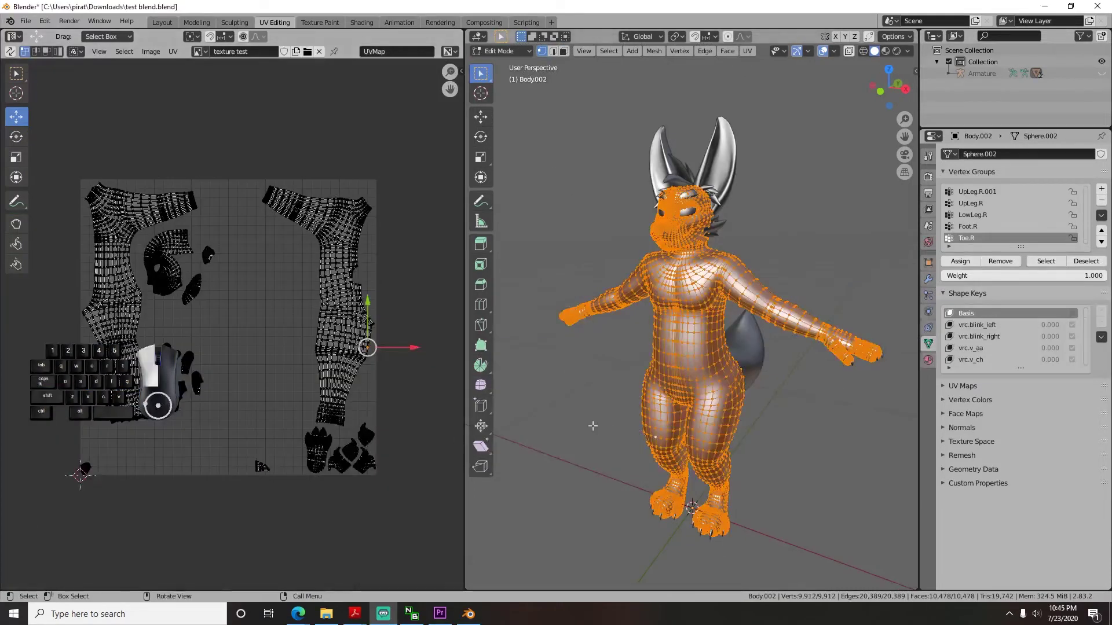
Clear the full selection on the body mesh and return to Object Mode with the head in view
click(593, 425)
click(733, 370)
scroll(733, 370, up, 4)
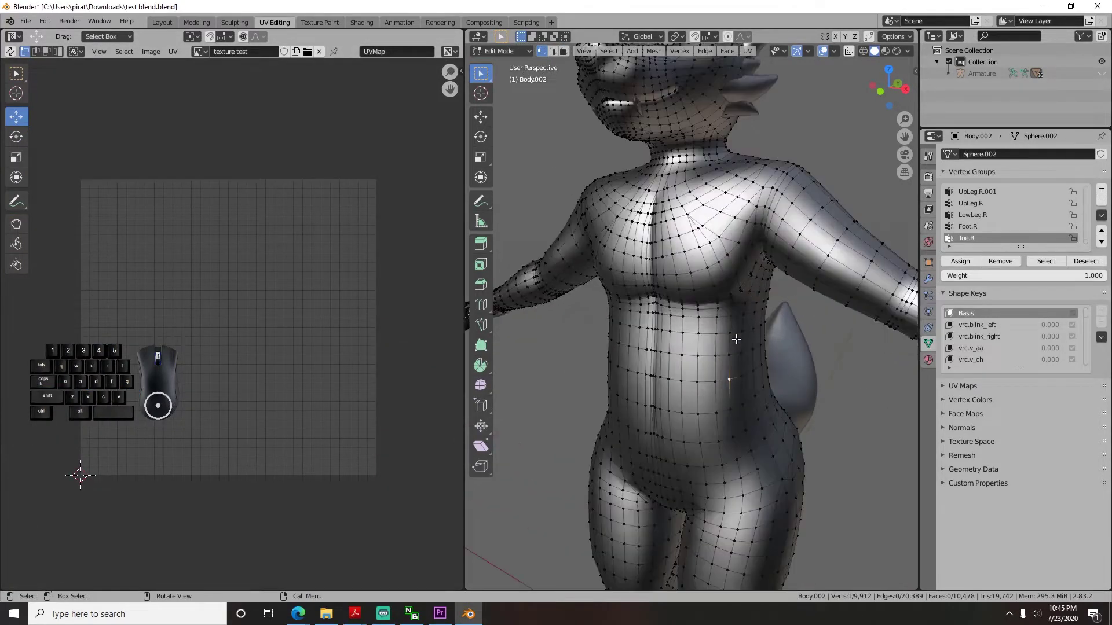
shift+middle_drag(740, 316, 712, 381)
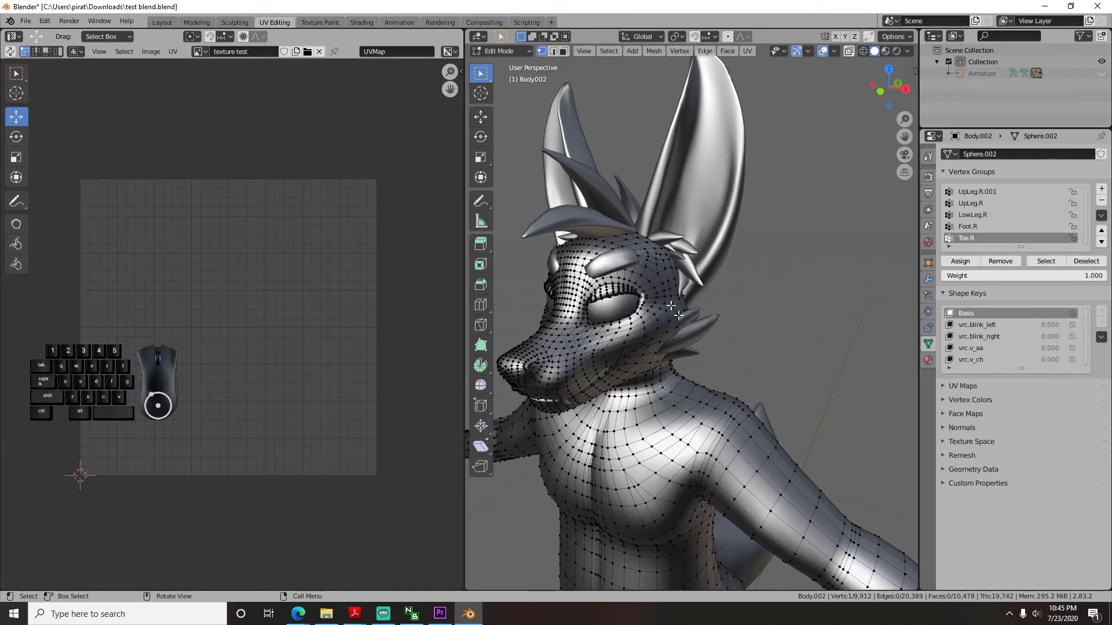
click(510, 51)
click(517, 63)
Enter Edit Mode on the large ear nearest the view, select its whole mesh and examine its UV layout
click(710, 213)
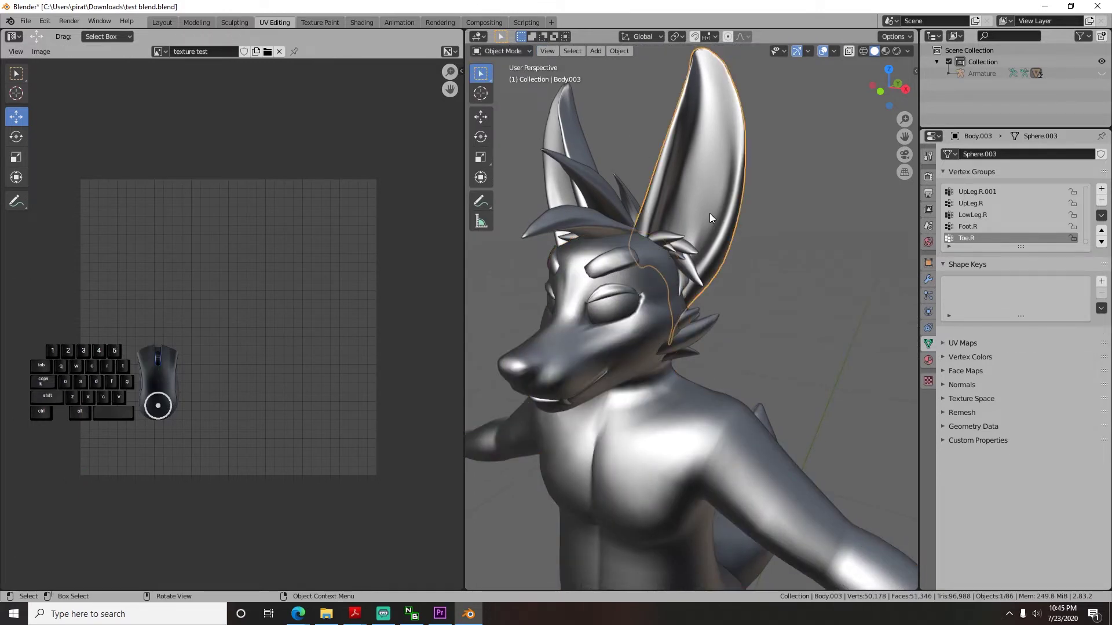
click(512, 52)
click(518, 65)
key(a)
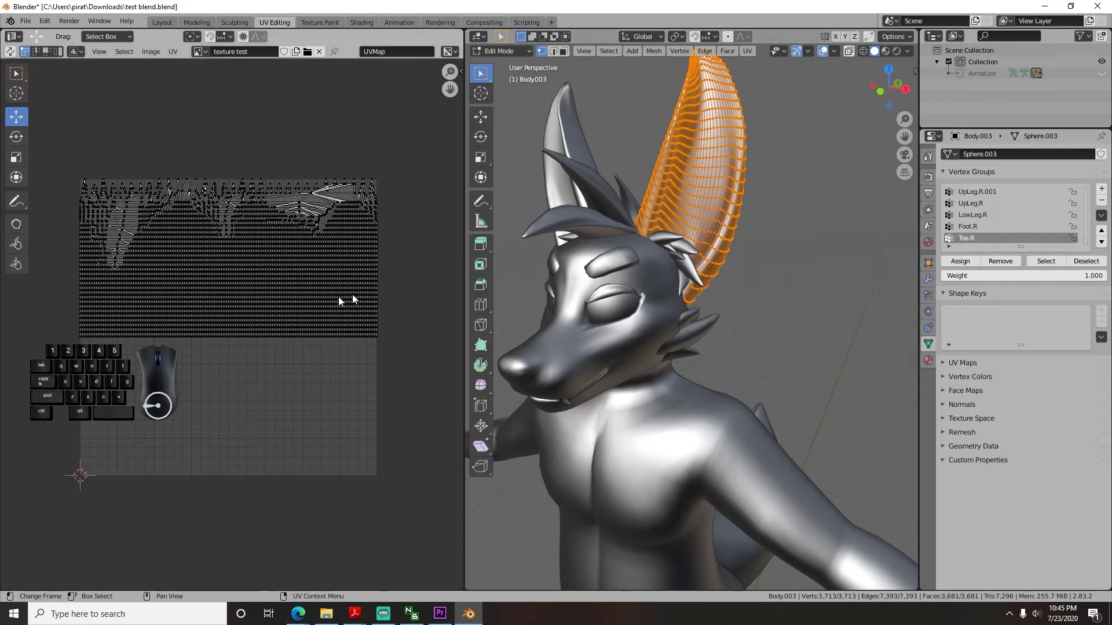
scroll(186, 256, up, 6)
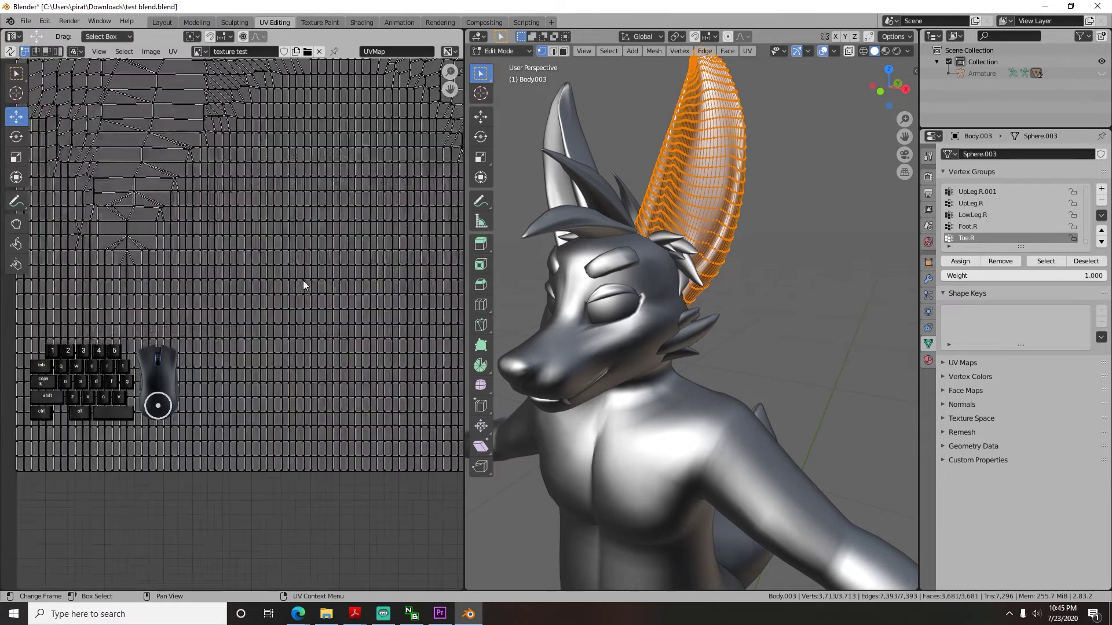
click(838, 292)
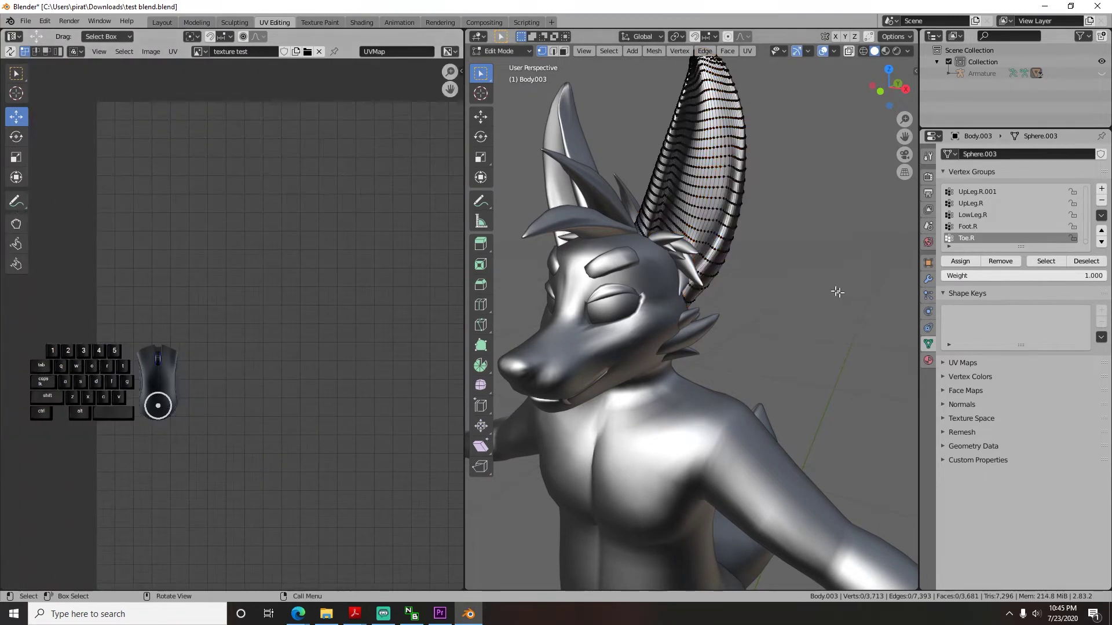
Return to Object Mode and select the upper pointed hair tuft on the forehead
click(510, 52)
click(513, 65)
click(611, 196)
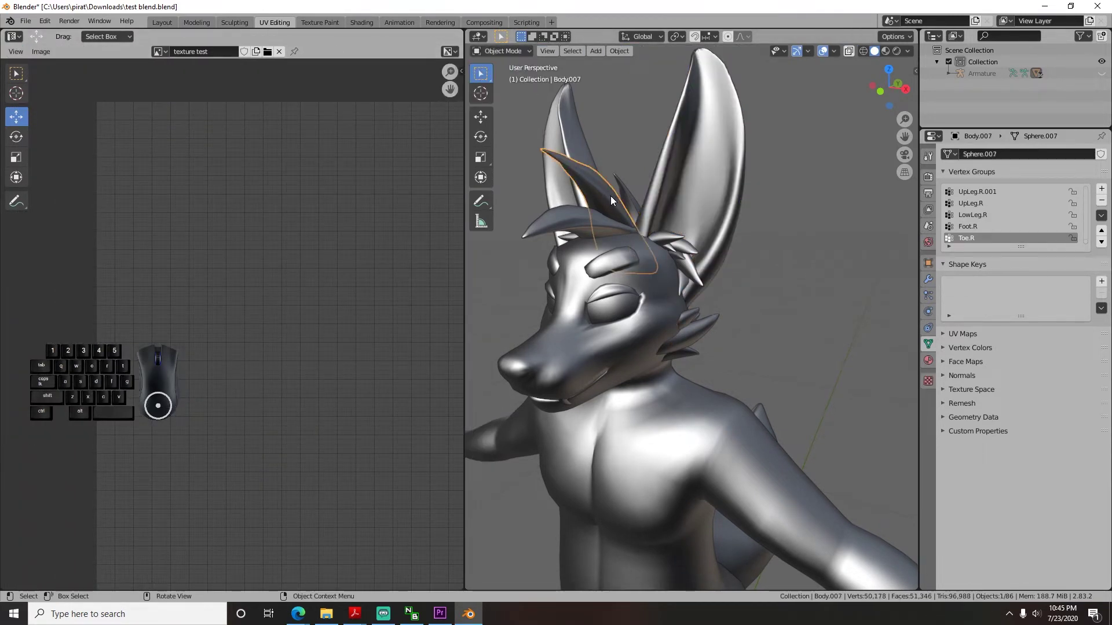
Enter Edit Mode on the upper forehead hair tuft and select its whole mesh to show its UV layout
click(526, 52)
click(516, 73)
key(a)
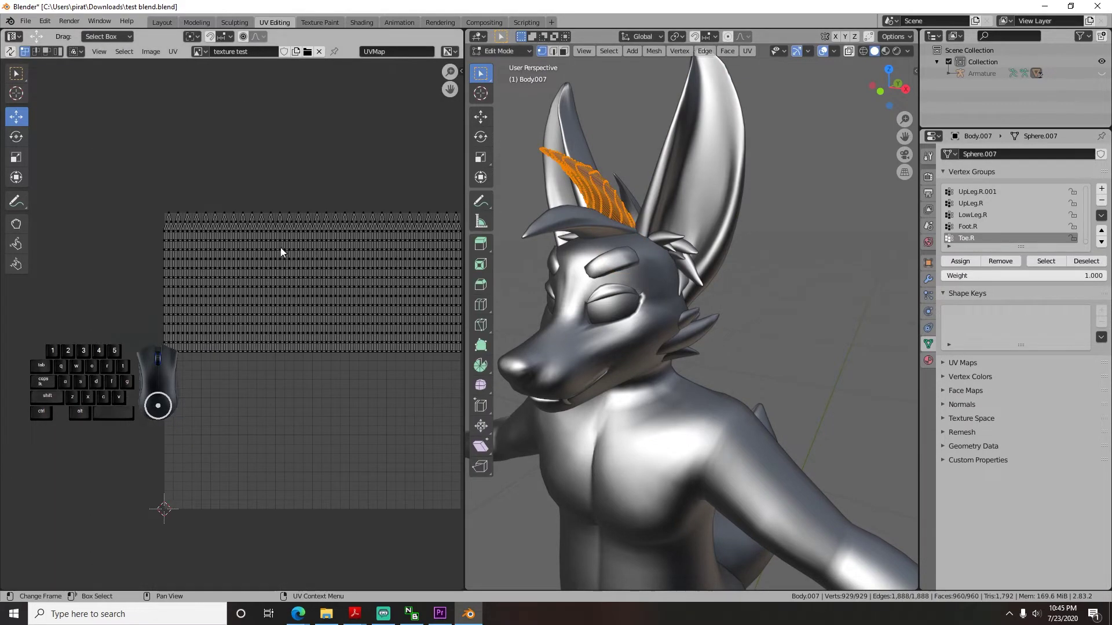
Select all of the hair tuft's UVs and rotate them counterclockwise to a steep tilt with the Rotate tool
key(a)
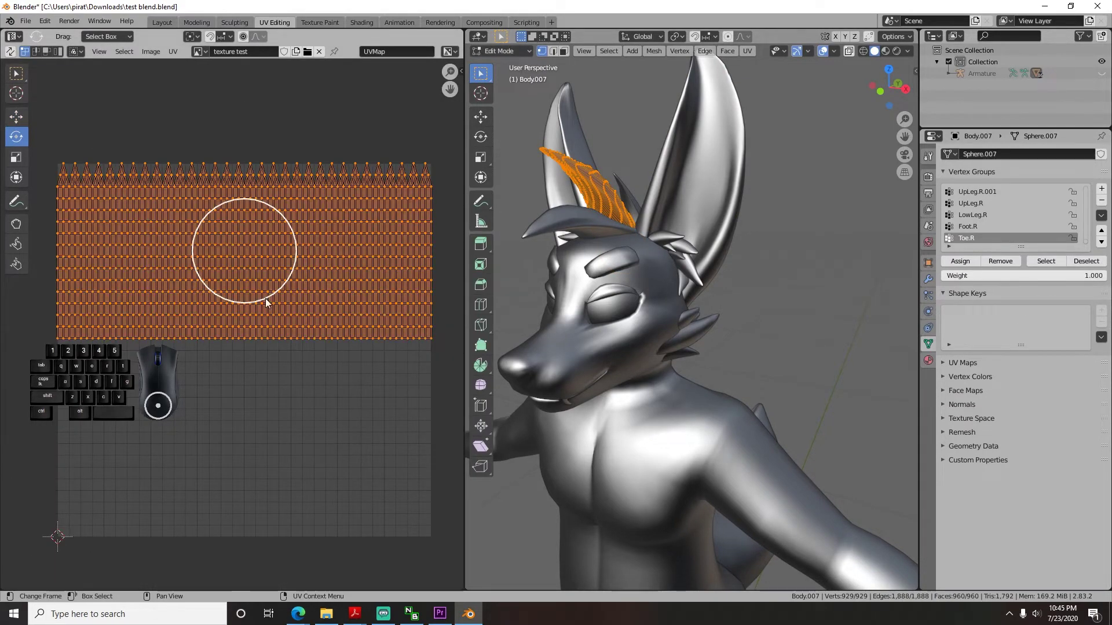
click(266, 299)
key(a)
drag(260, 297, 302, 258)
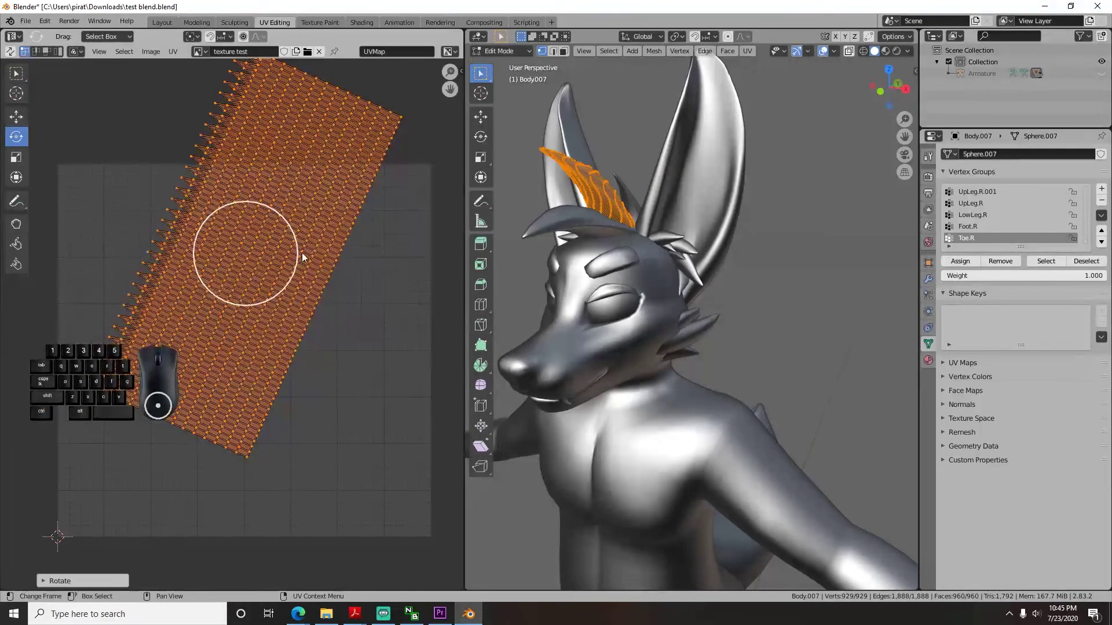
Scale the hair tuft's tilted UV grid with the Scale tool and clear the UV selection
click(16, 157)
drag(250, 215, 257, 256)
click(307, 295)
scroll(234, 237, up, 5)
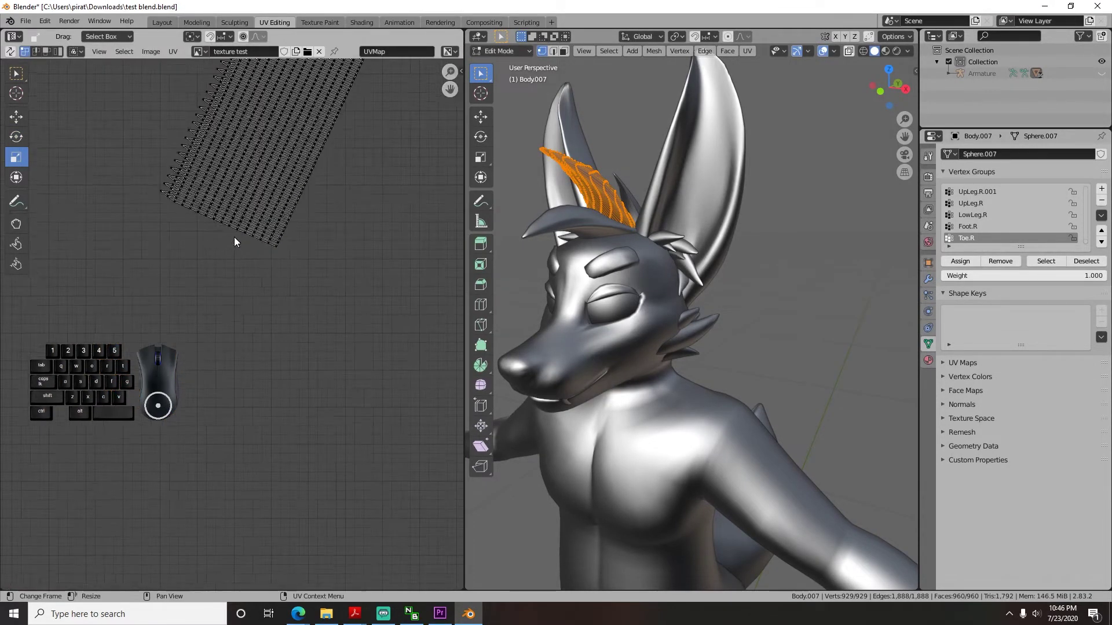
scroll(234, 238, down, 4)
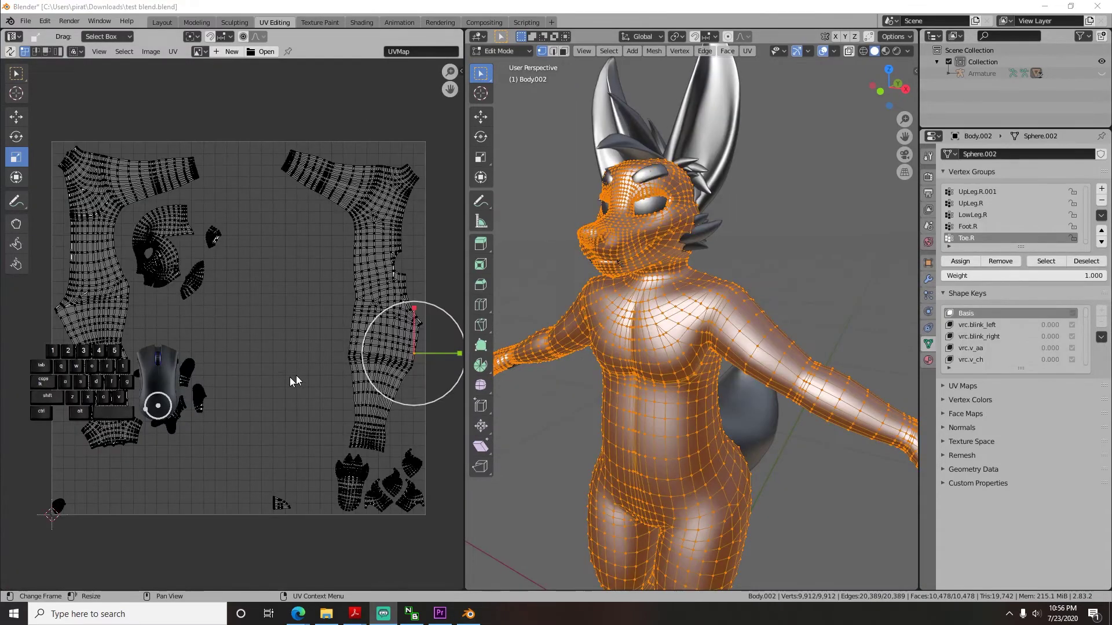
Examine the UV islands of the full body mesh up close
scroll(185, 332, up, 4)
scroll(186, 337, down, 6)
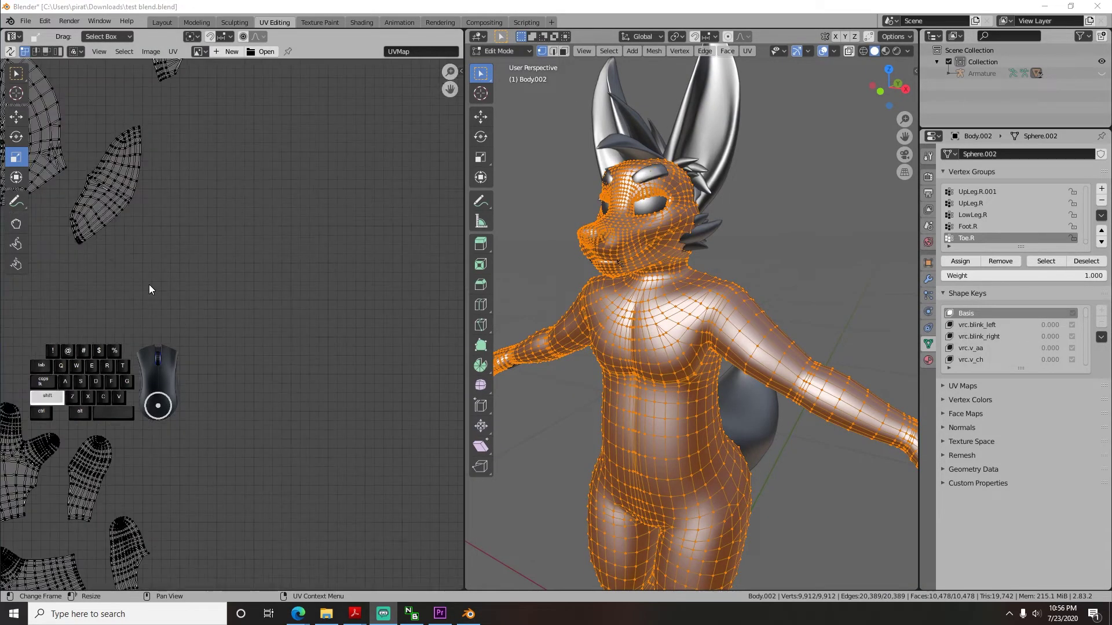
key(w)
mouse_move(314, 147)
ctrl+right_down()
mouse_move(307, 142)
mouse_move(137, 343)
mouse_move(455, 300)
mouse_move(422, 231)
ctrl+right_up()
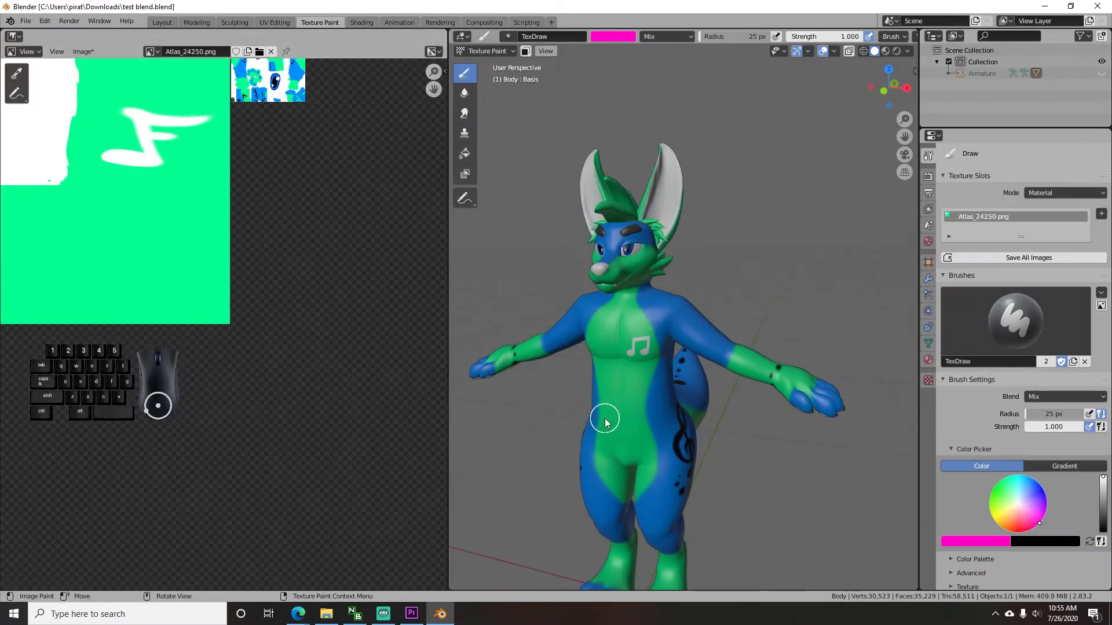
Paint magenta strokes over the avatar's thighs, arms and upper body with the 25 px TexDraw brush
drag(605, 420, 595, 476)
mouse_move(553, 343)
mouse_down()
mouse_move(521, 347)
mouse_move(517, 367)
mouse_up()
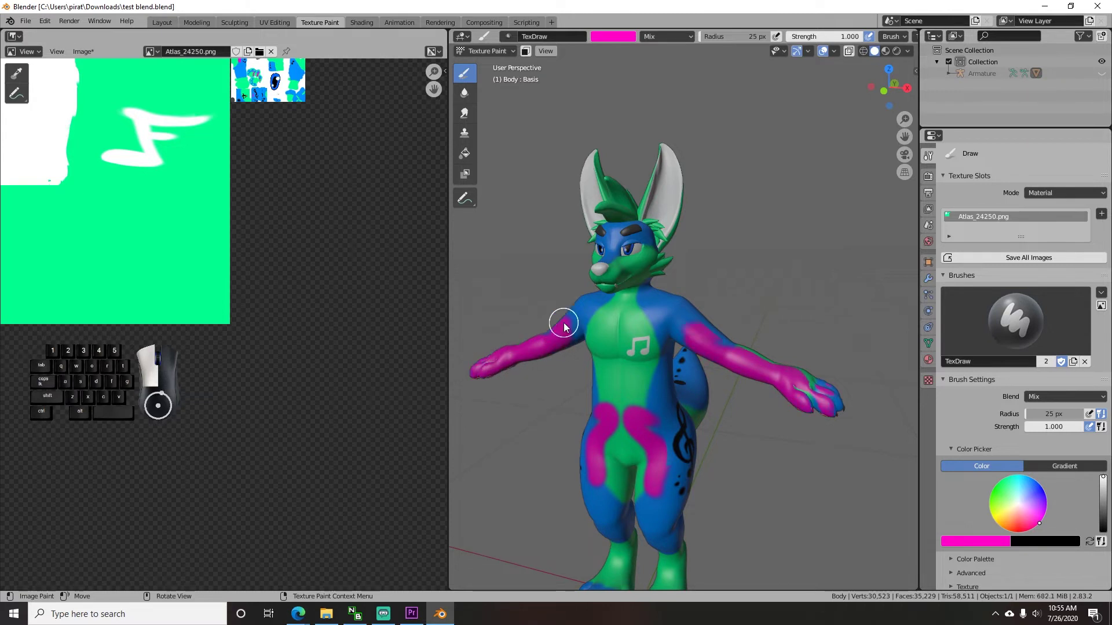
mouse_move(582, 298)
mouse_down()
mouse_move(611, 257)
mouse_move(643, 240)
mouse_up()
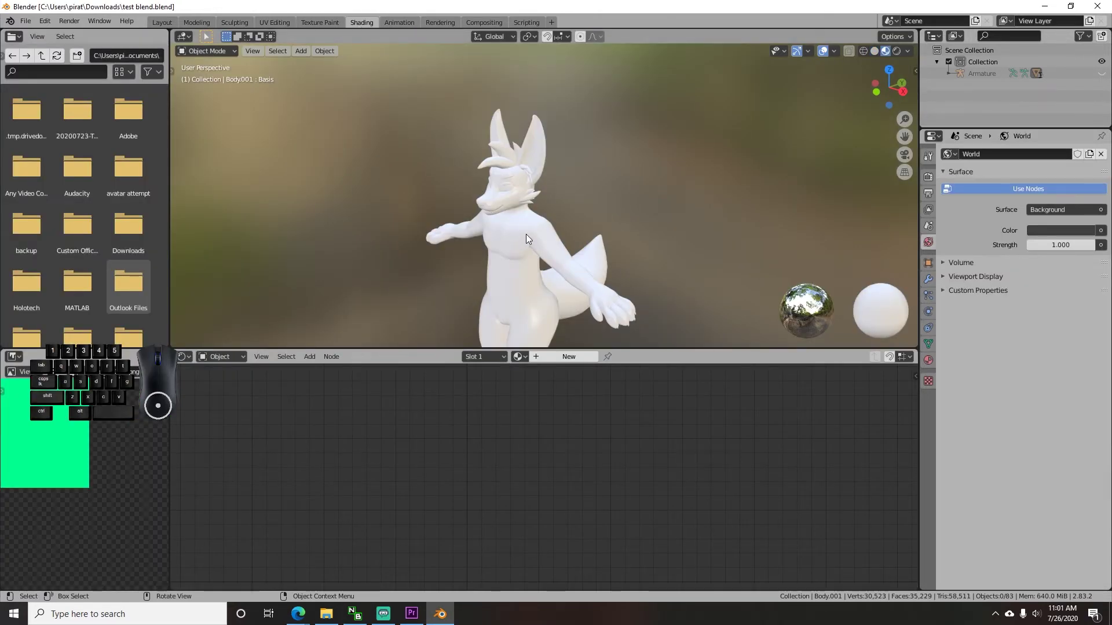
Create a new material named Body on the white body mesh and open the list of existing materials
click(526, 234)
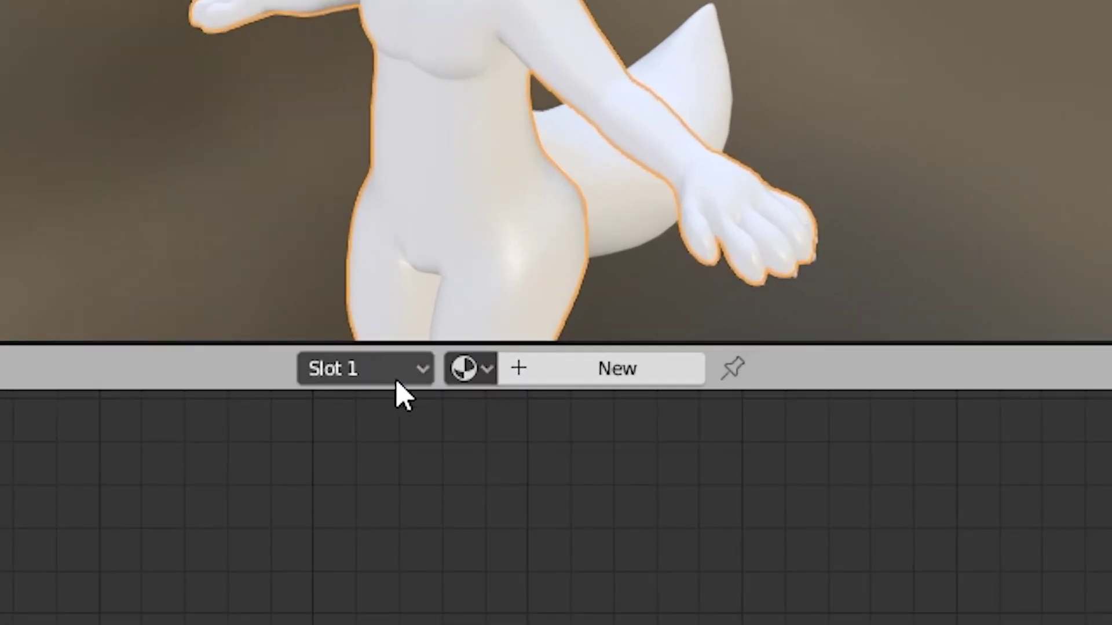
click(591, 380)
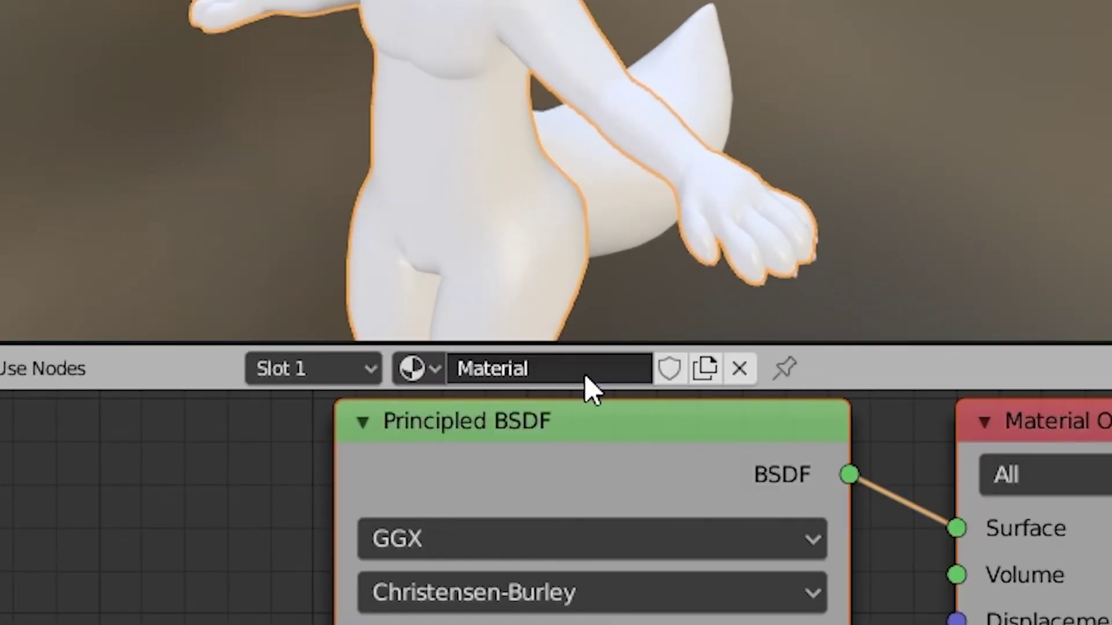
double_click(553, 369)
text(Body)
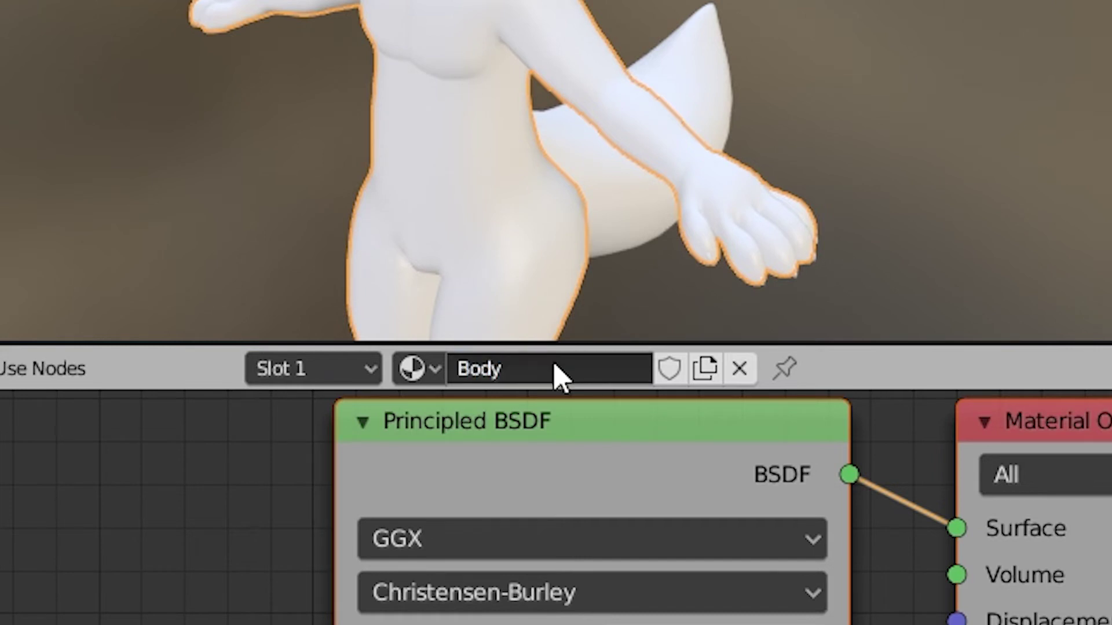
key(Return)
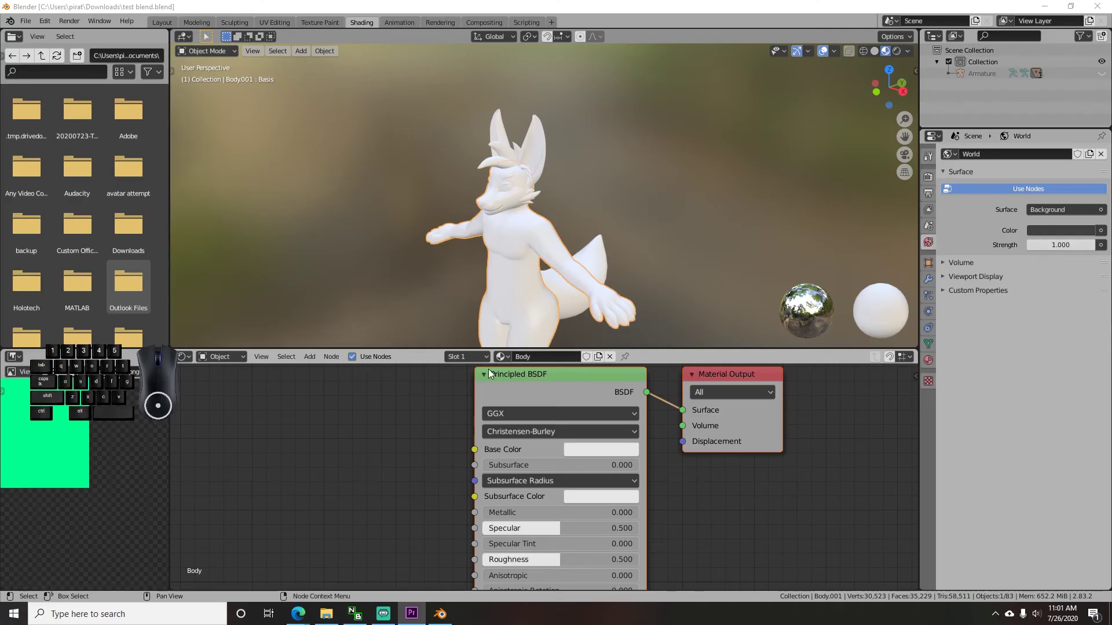
click(412, 369)
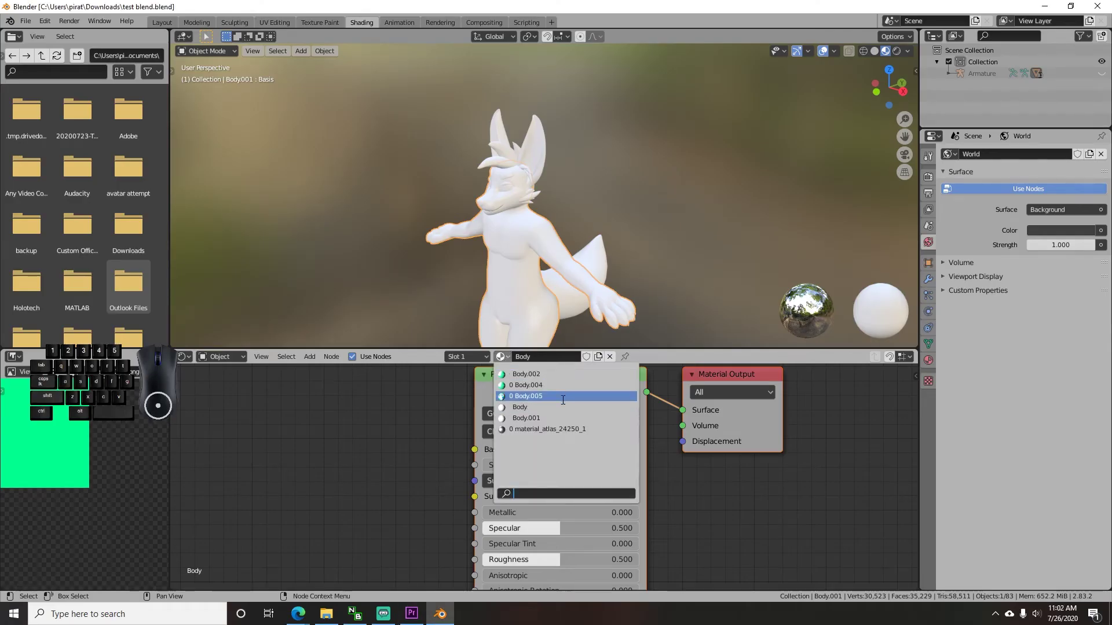
click(420, 412)
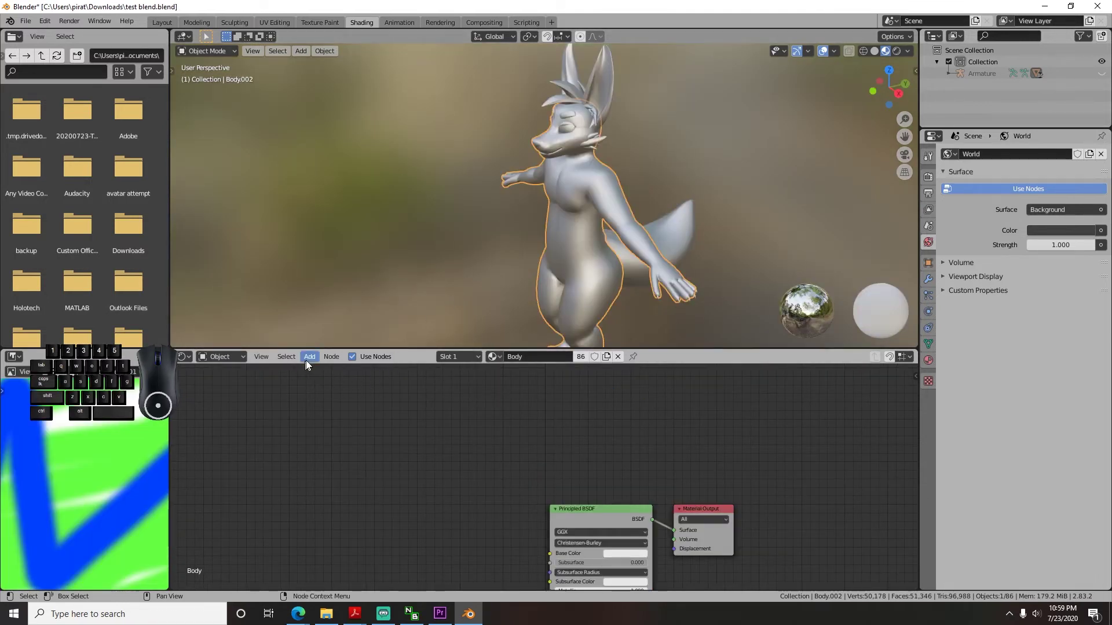
Add an Image Texture node to the Body material and place it beside the Principled BSDF node
click(309, 358)
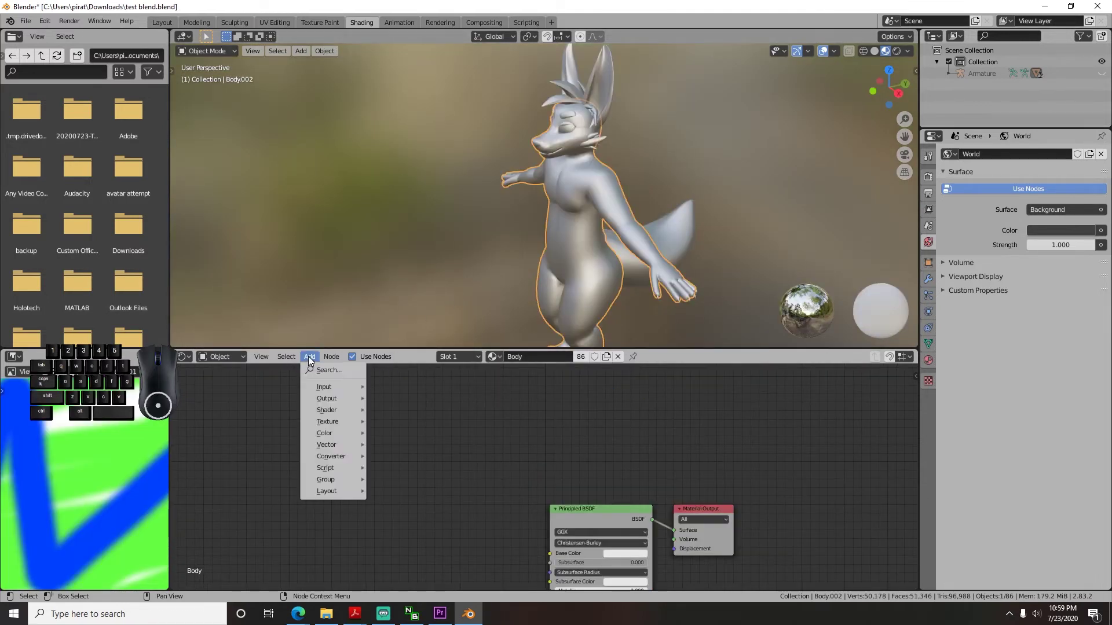
mouse_move(342, 425)
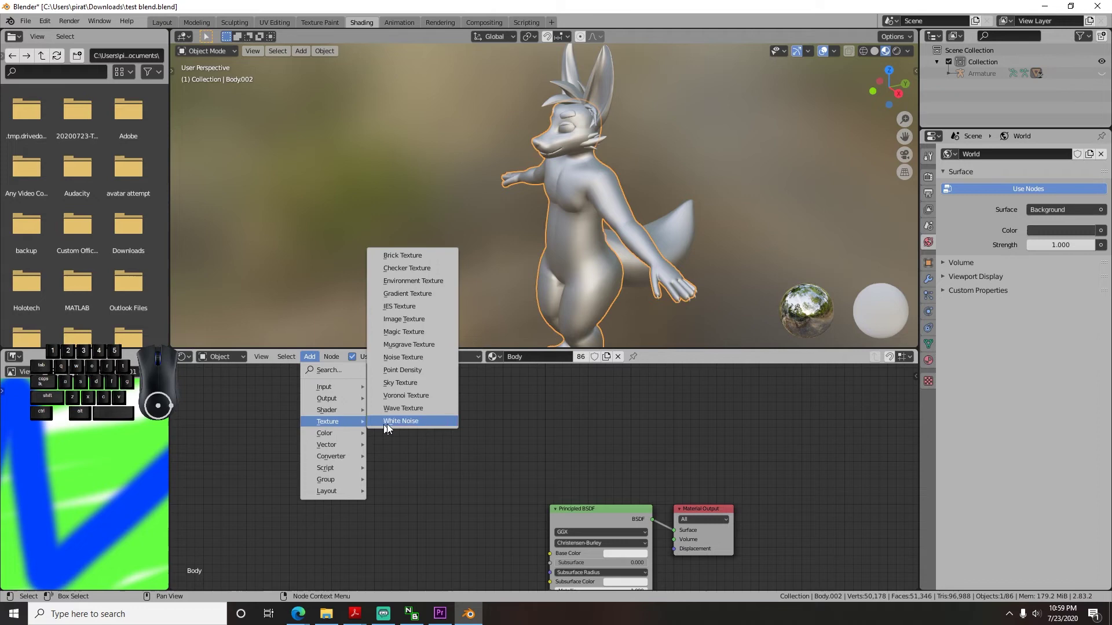
click(429, 320)
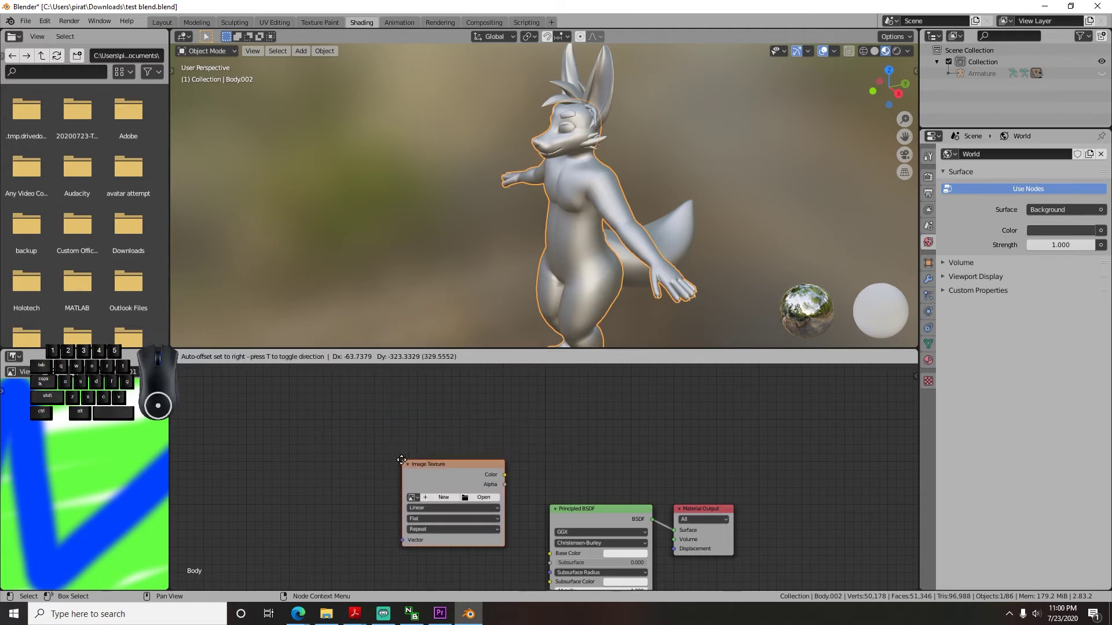
click(453, 433)
Assign the image texture test.001 to the Image Texture node and link its Color output to the Principled BSDF's Base Color
click(411, 498)
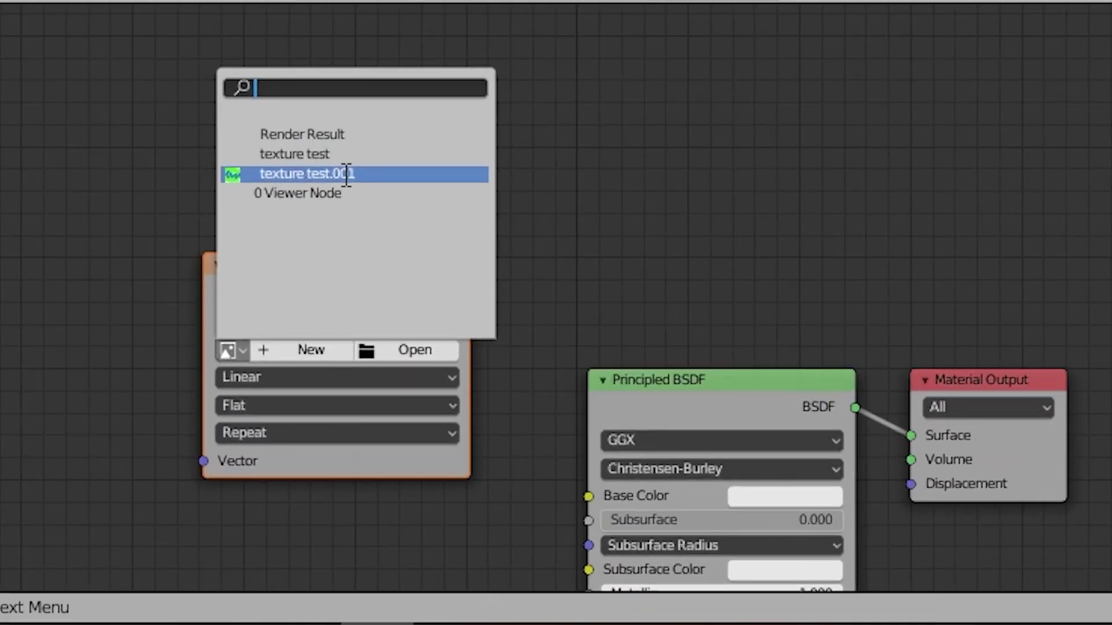
click(440, 429)
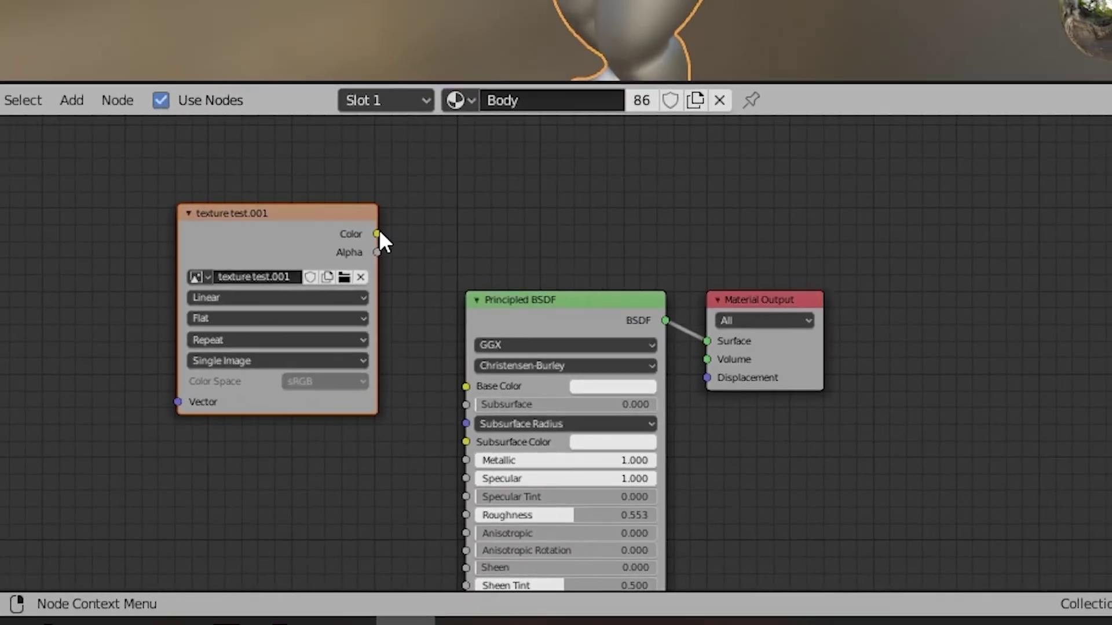
drag(377, 234, 445, 363)
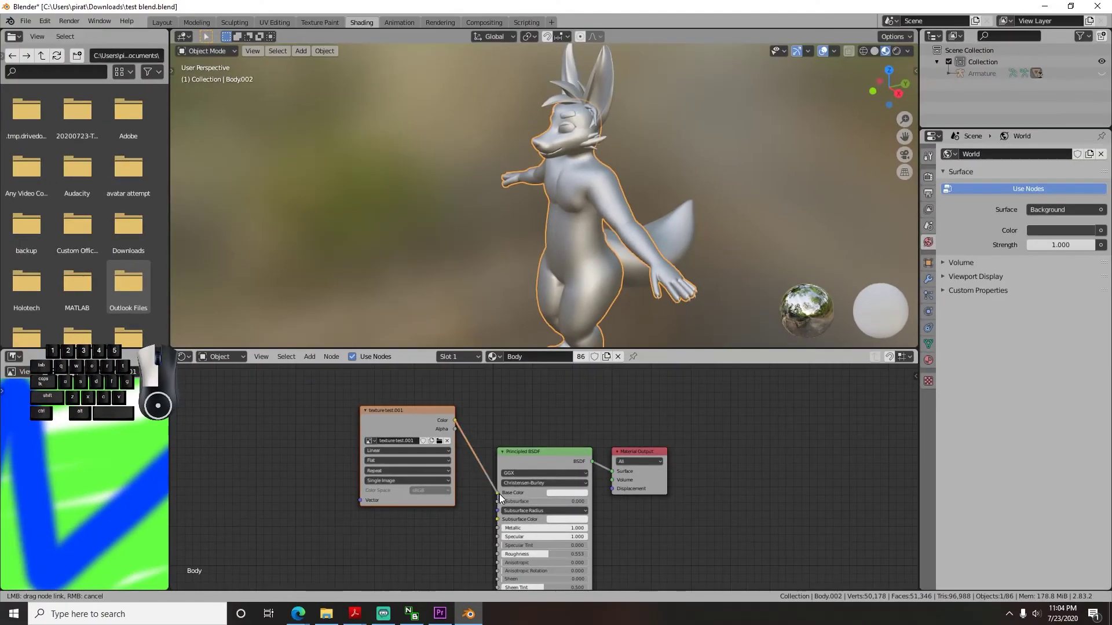
drag(499, 495, 498, 493)
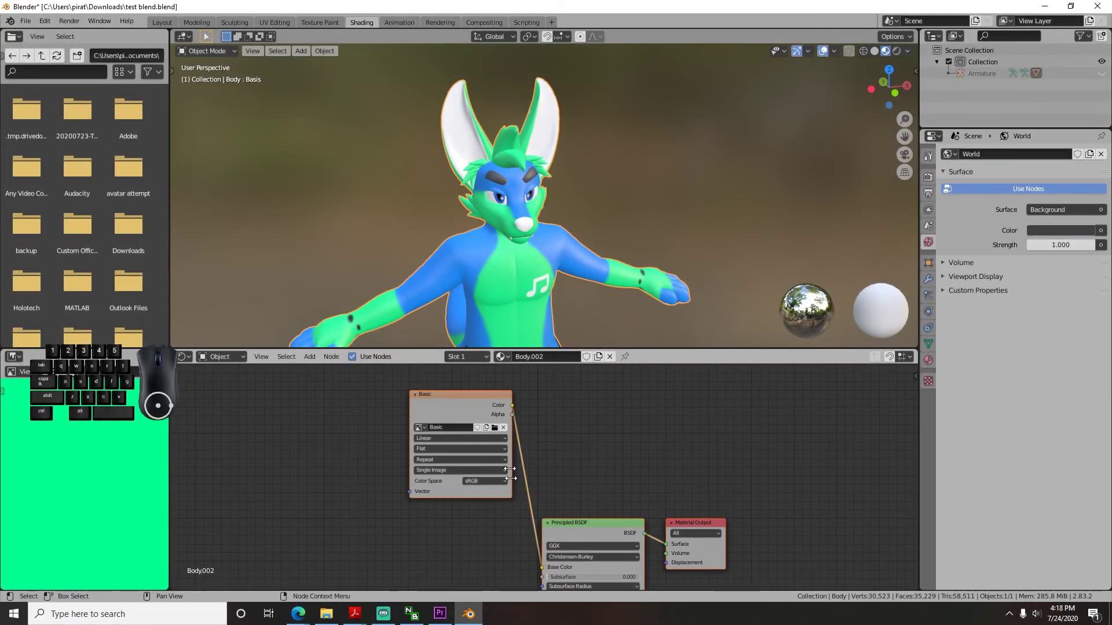
Review the Basic texture and its UV overlay in the Texture Paint workspace, and return to the Layout workspace
click(319, 22)
scroll(346, 81, down, 5)
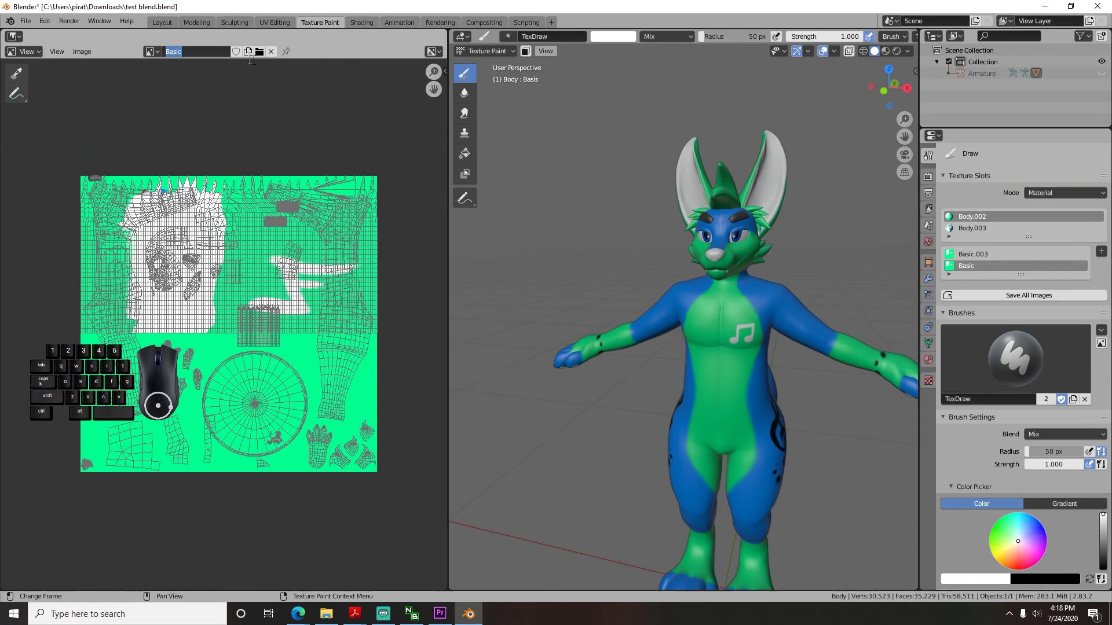
click(80, 54)
click(80, 53)
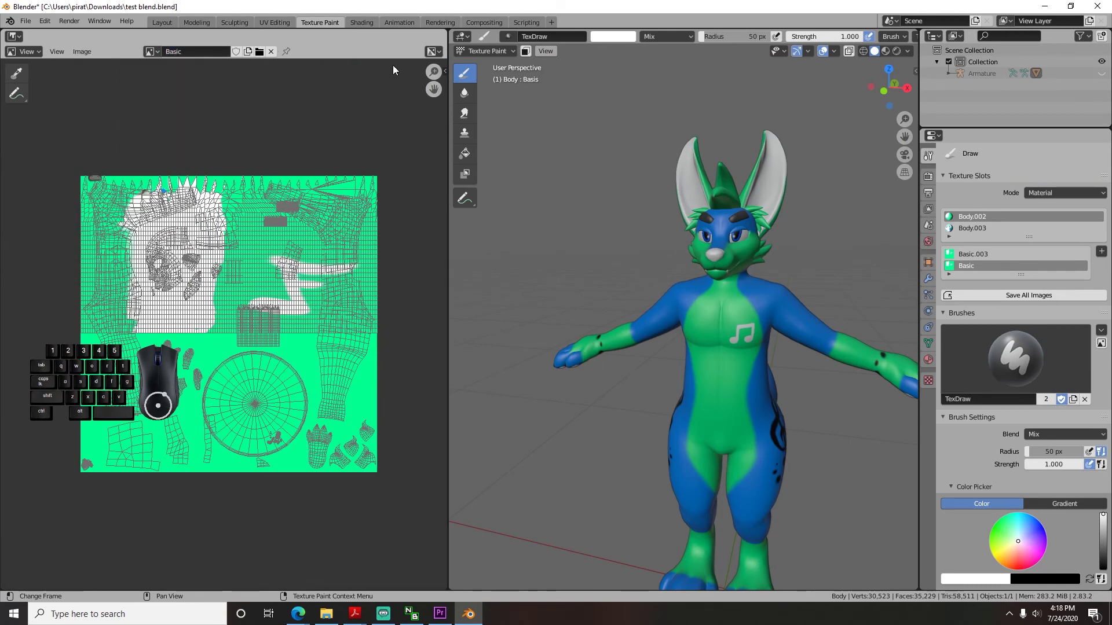
click(161, 23)
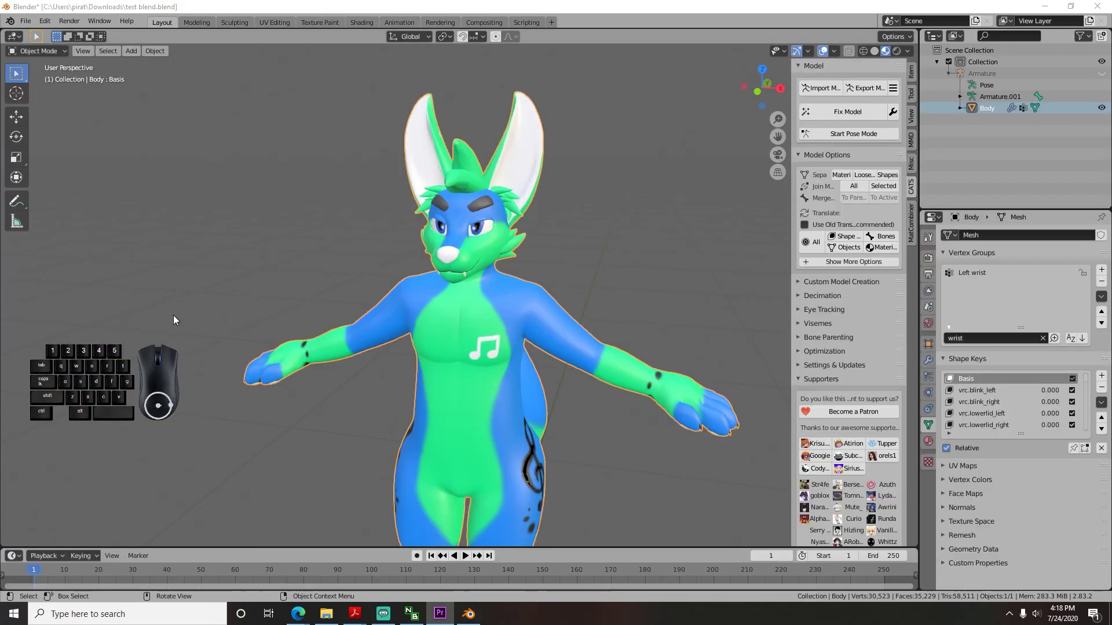